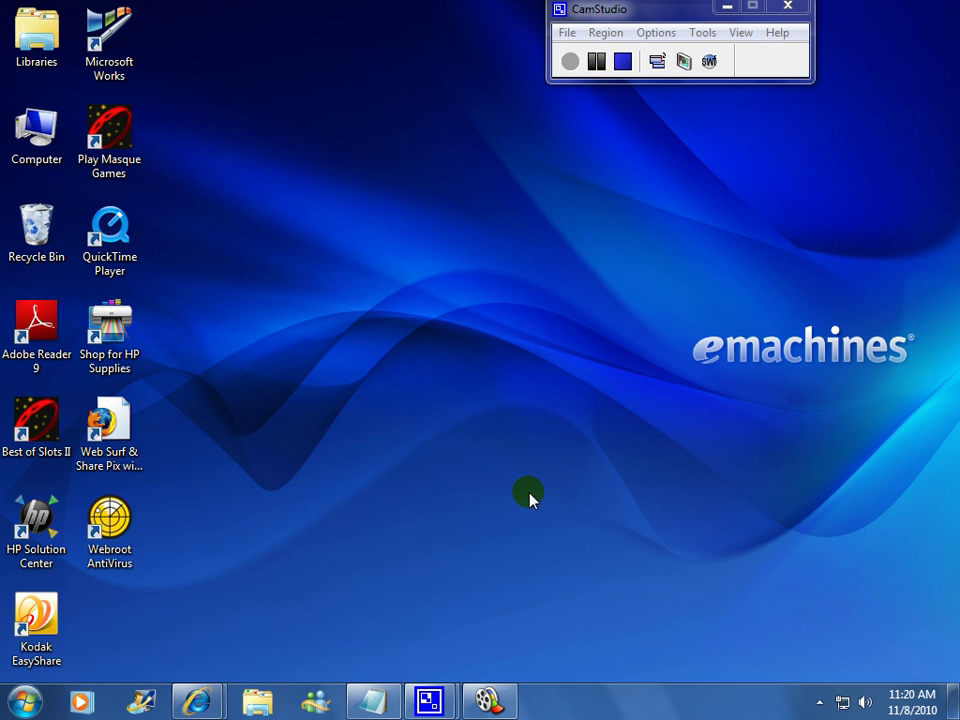
# - Launch Paint from the Start menu's Accessories folder to get a blank 614 × 460px canvas
pyautogui.click(24, 701)
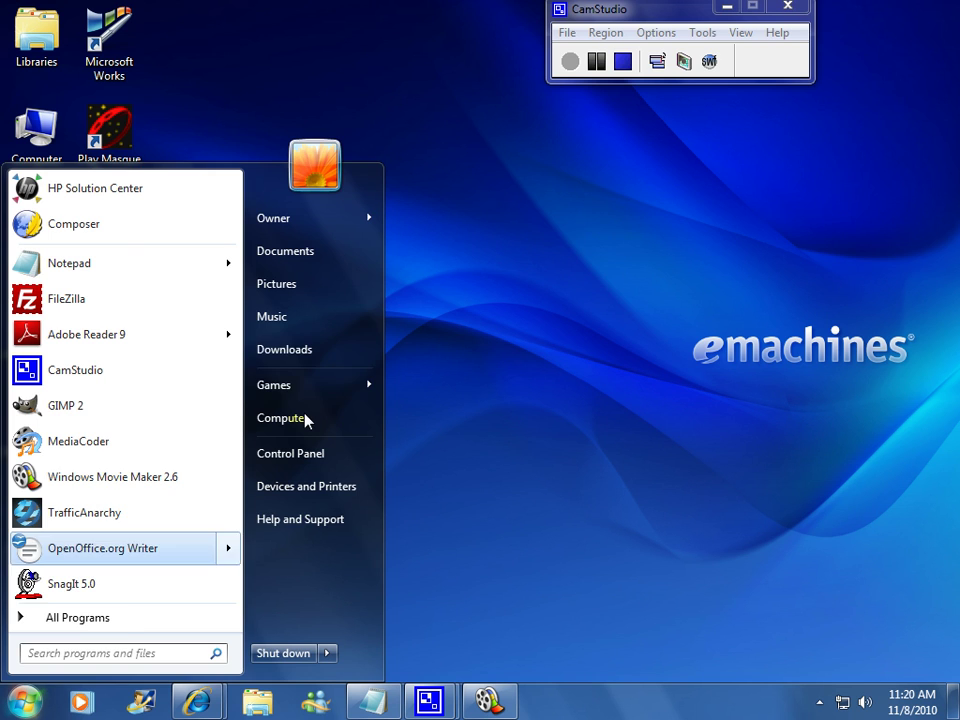
pyautogui.click(120, 618)
pyautogui.click(72, 216)
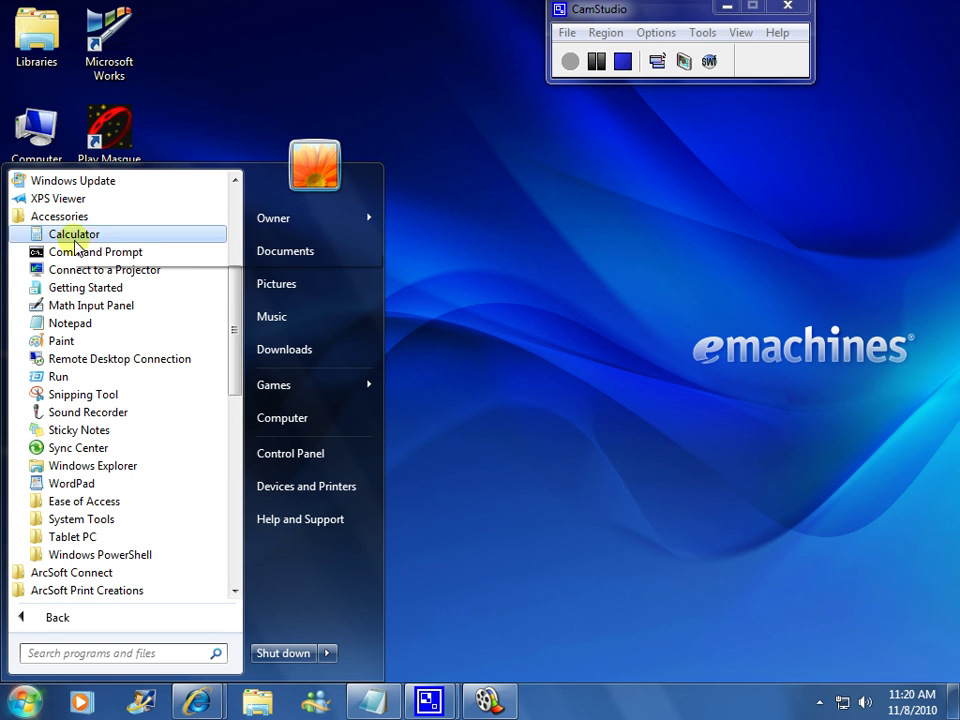
pyautogui.click(62, 340)
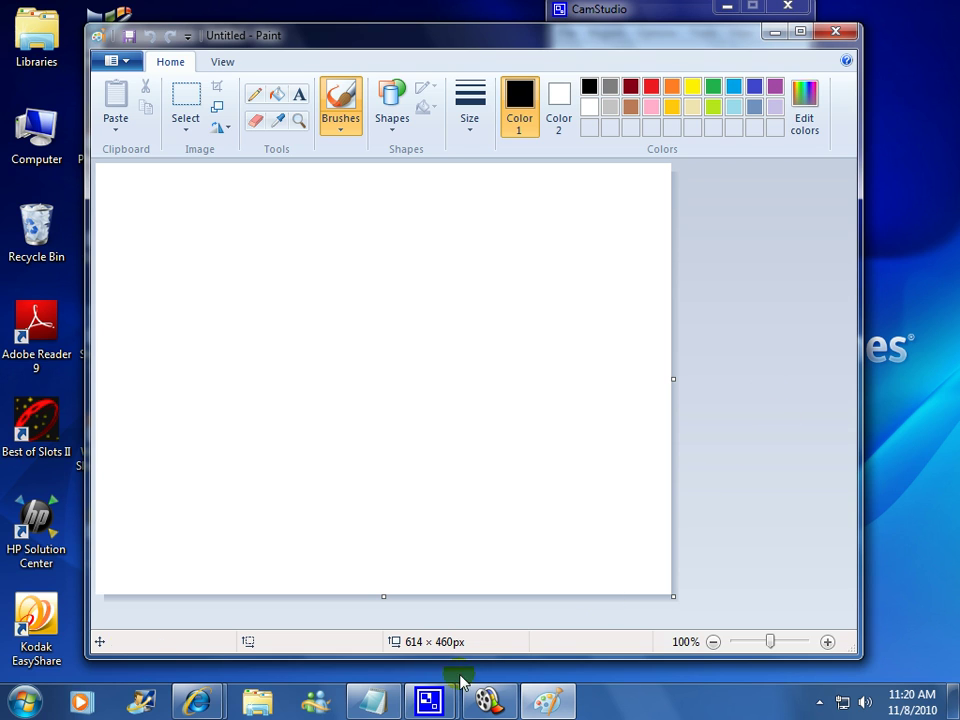
# - Bring the Notepad article notes back over Paint and clear the old highlight
pyautogui.click(372, 702)
pyautogui.moveTo(660, 318); pyautogui.dragTo(506, 324)
pyautogui.moveTo(771, 403)
pyautogui.mouseDown()
pyautogui.moveTo(782, 390)
pyautogui.moveTo(754, 392)
pyautogui.mouseUp()
pyautogui.click(754, 392)
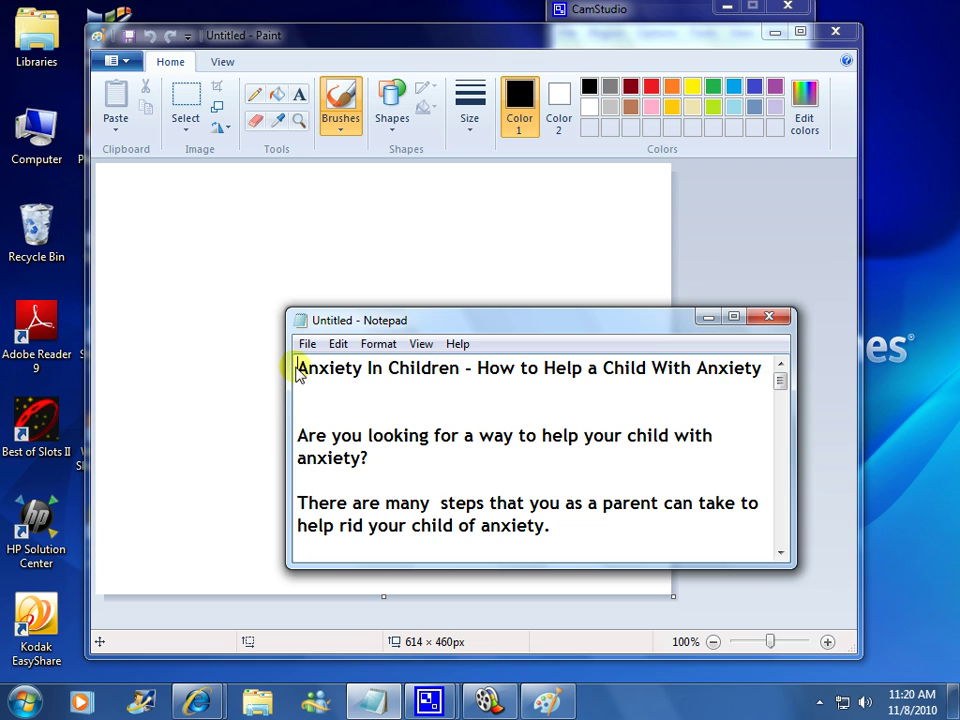
# - Copy the title line 'Anxiety In Children - How to Help a Child With Anxiety' and minimize Notepad
pyautogui.moveTo(298, 369); pyautogui.dragTo(760, 374)
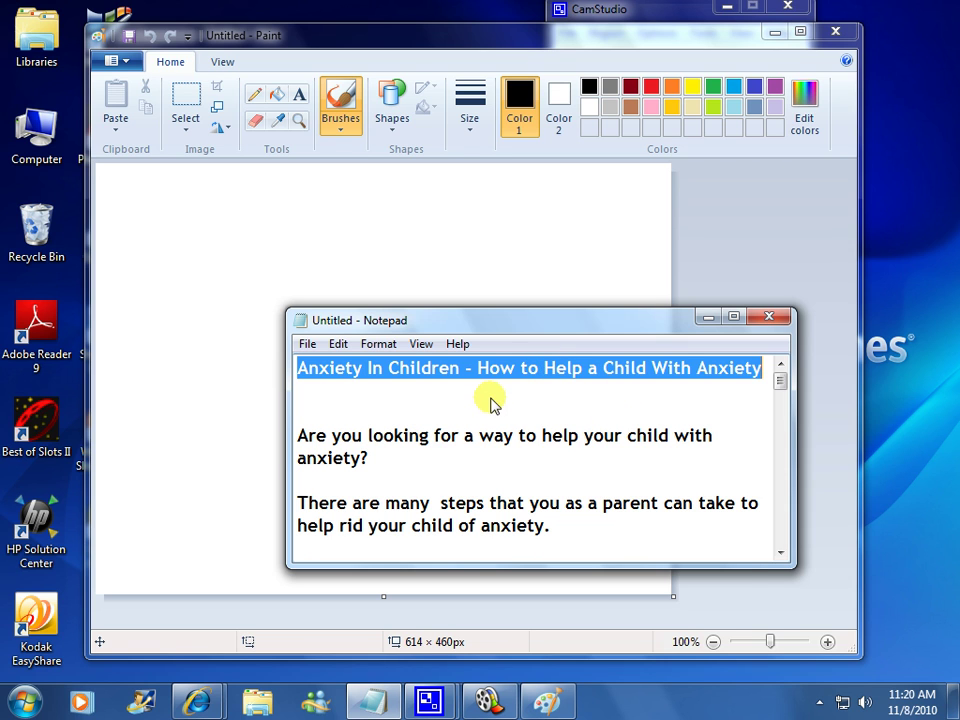
pyautogui.rightClick(508, 371)
pyautogui.click(553, 428)
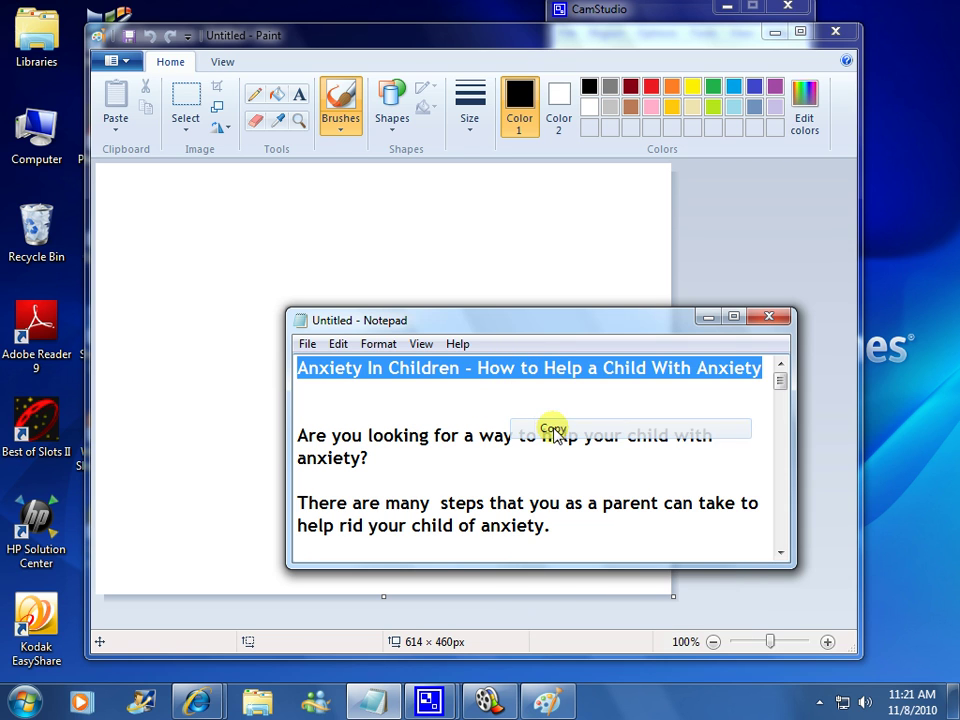
pyautogui.click(707, 320)
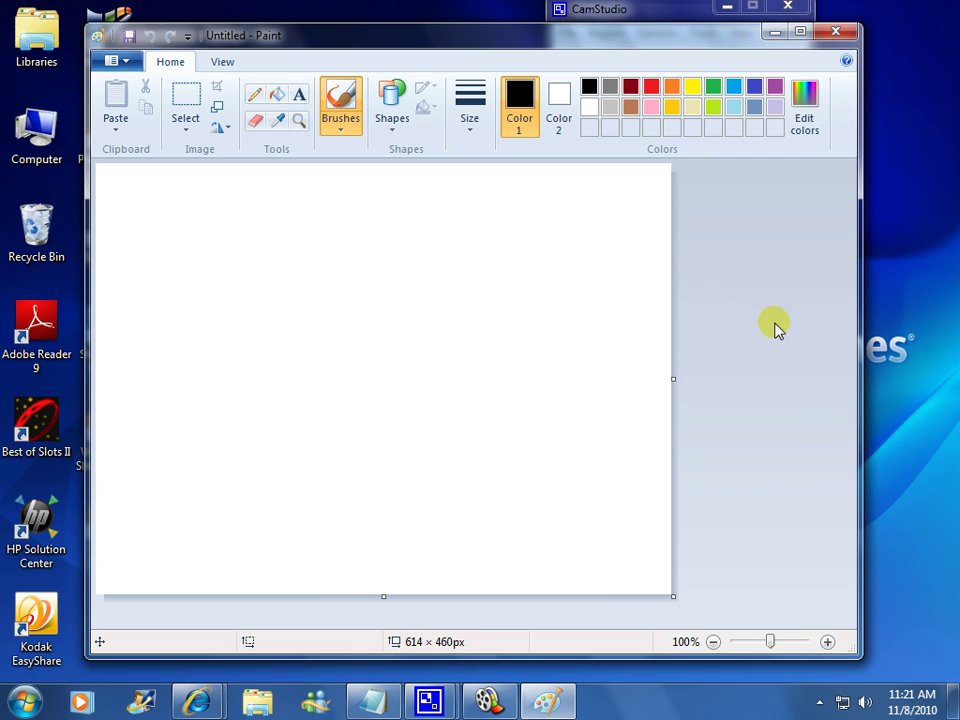
# - Paste the copied title into a text box drawn across the middle of the canvas
pyautogui.click(300, 95)
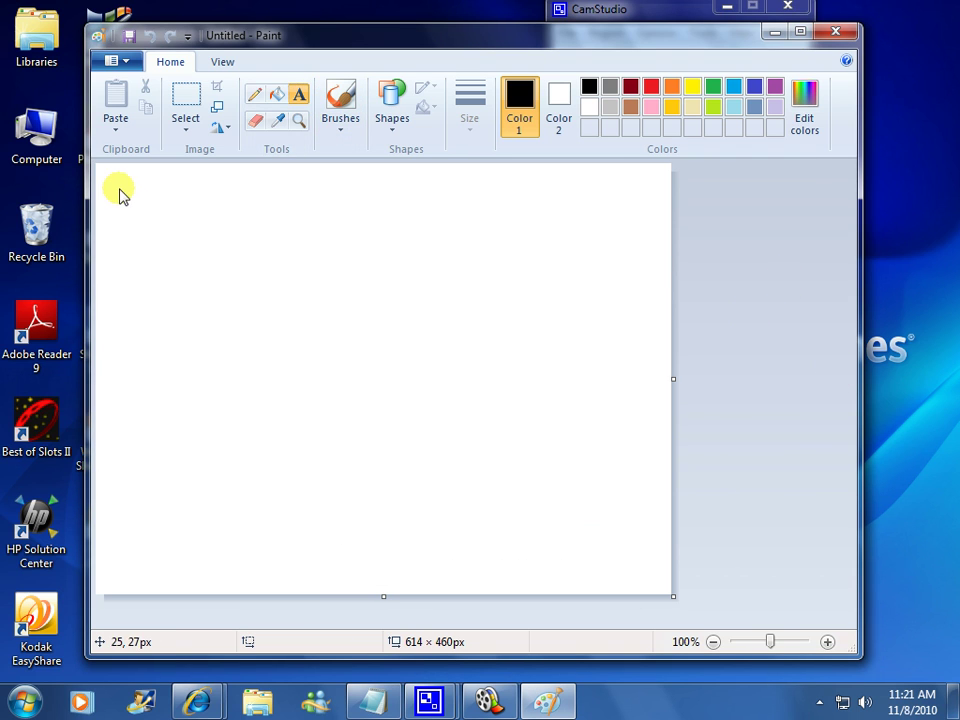
pyautogui.moveTo(131, 278); pyautogui.dragTo(624, 441)
pyautogui.rightClick(155, 290)
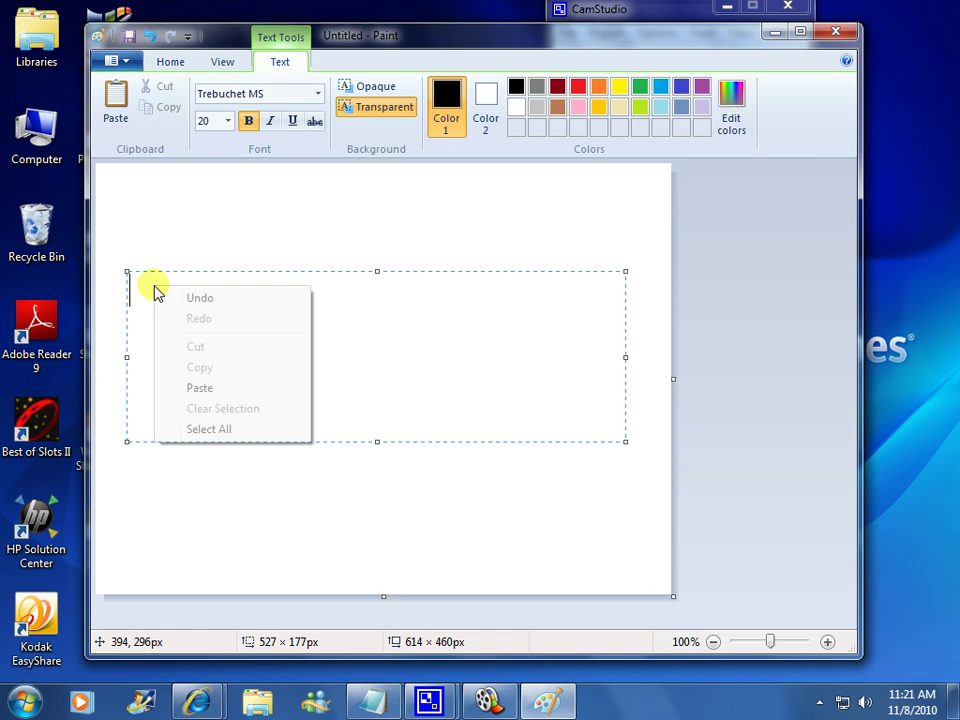
pyautogui.click(199, 387)
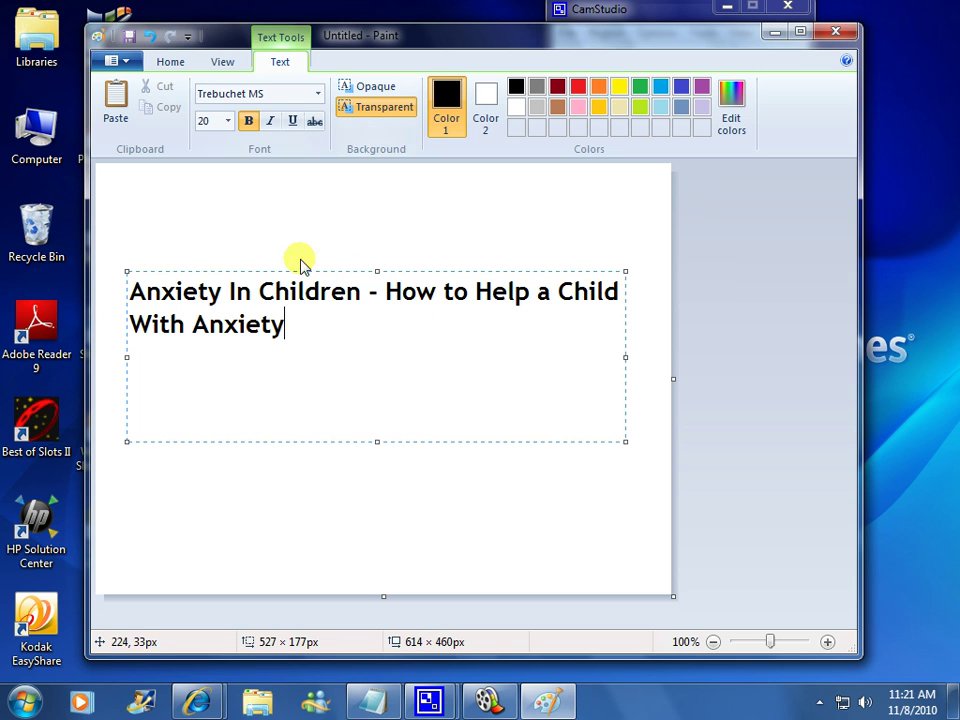
# - Set the whole title text to font size 28
pyautogui.moveTo(287, 330); pyautogui.dragTo(143, 298)
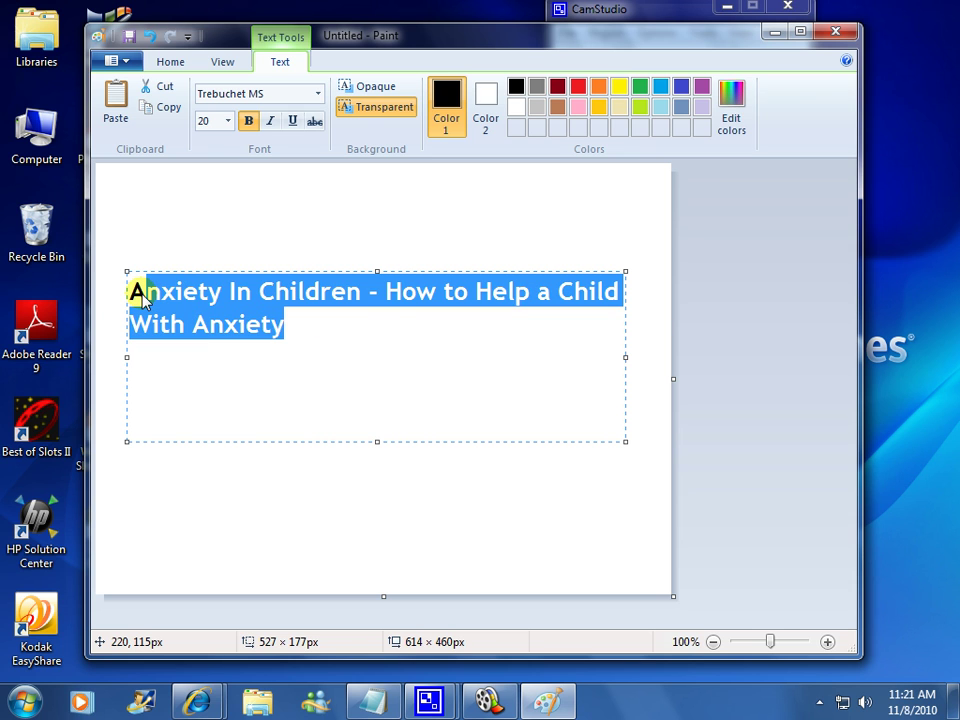
pyautogui.click(228, 122)
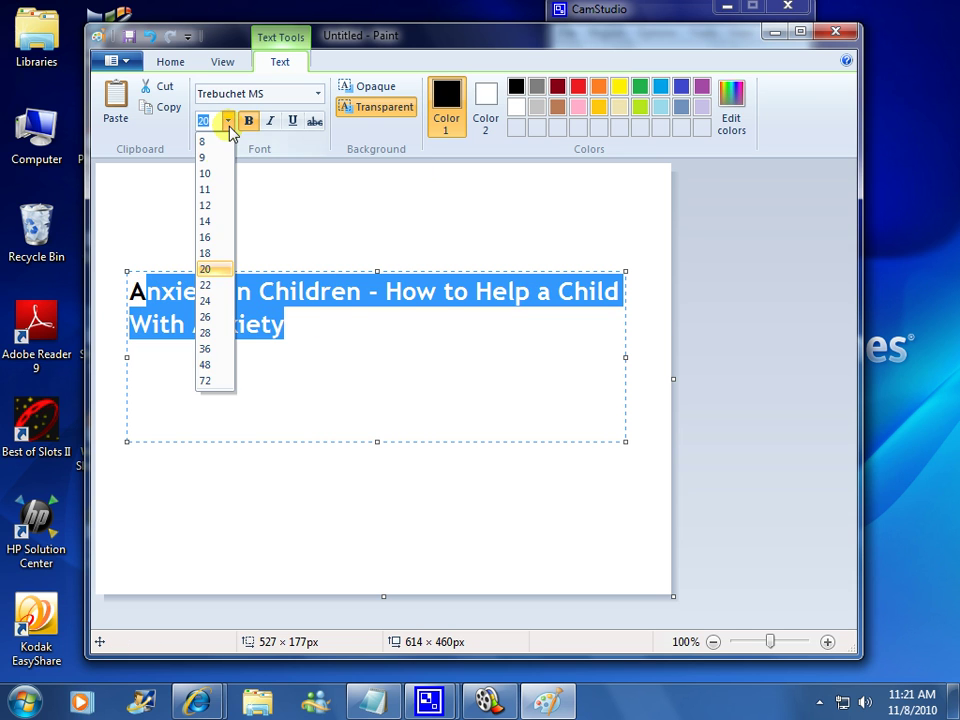
pyautogui.click(310, 336)
pyautogui.moveTo(290, 330); pyautogui.dragTo(124, 296)
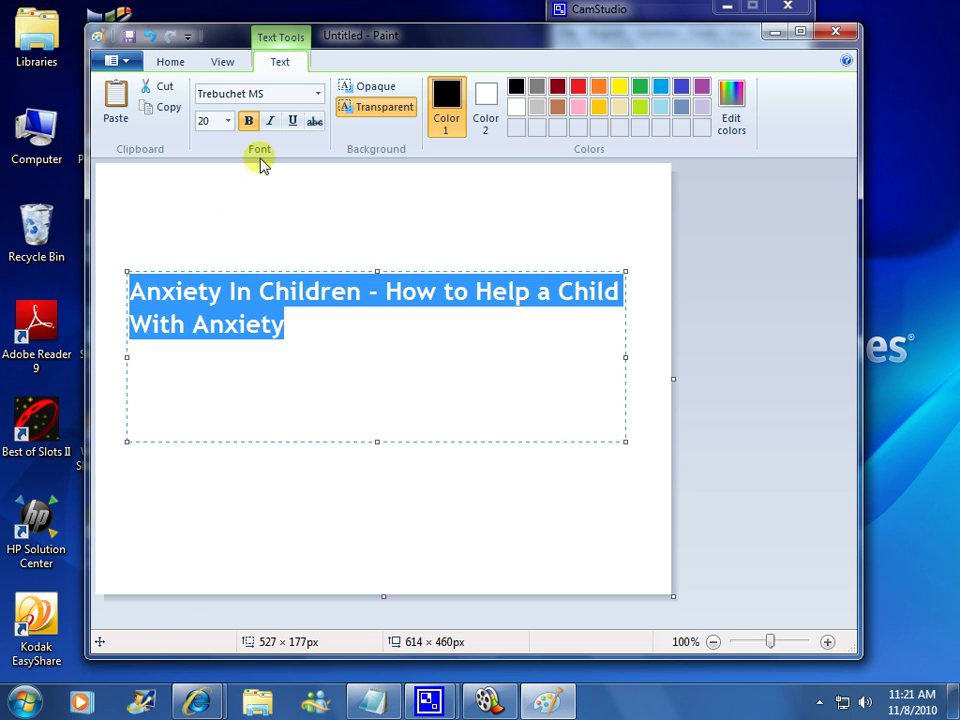
pyautogui.click(228, 121)
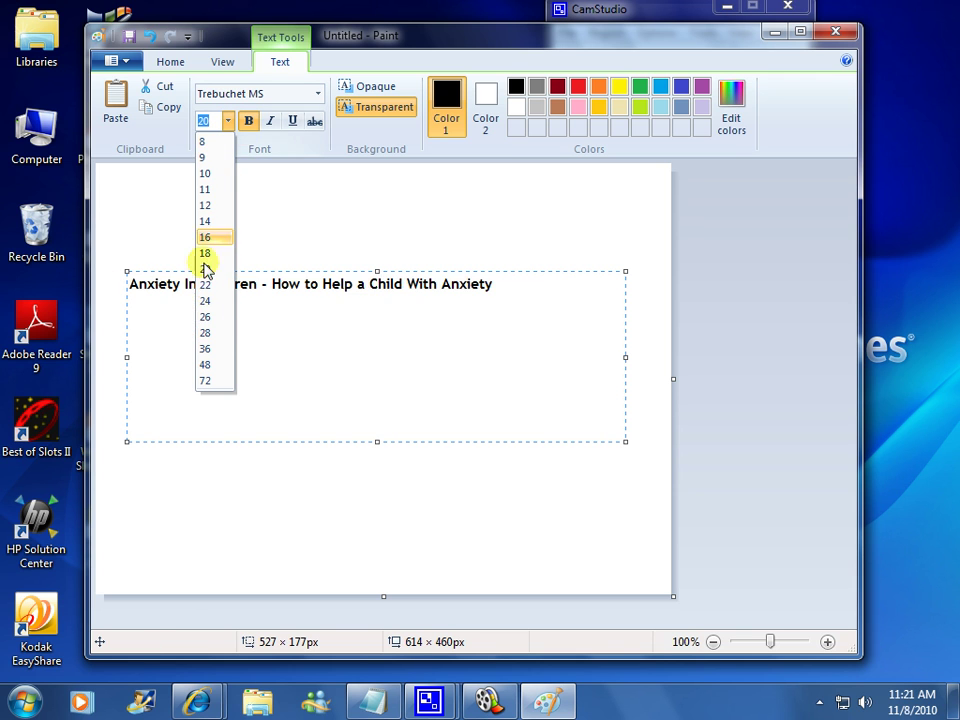
pyautogui.click(210, 333)
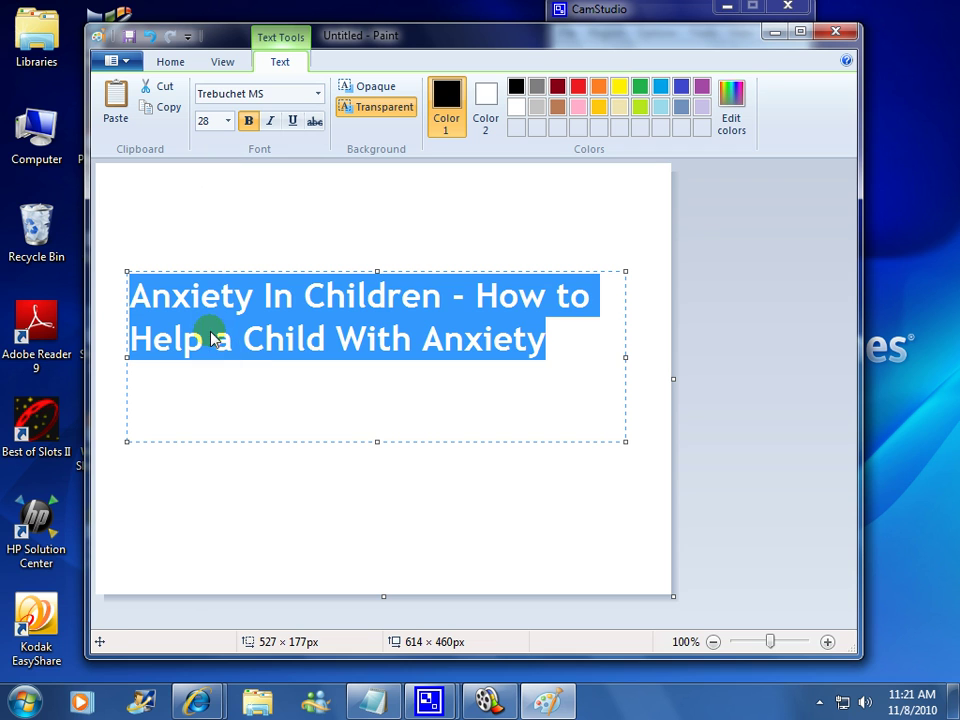
# - Colour the title indigo blue and move its text box slightly lower
pyautogui.click(684, 90)
pyautogui.click(546, 361)
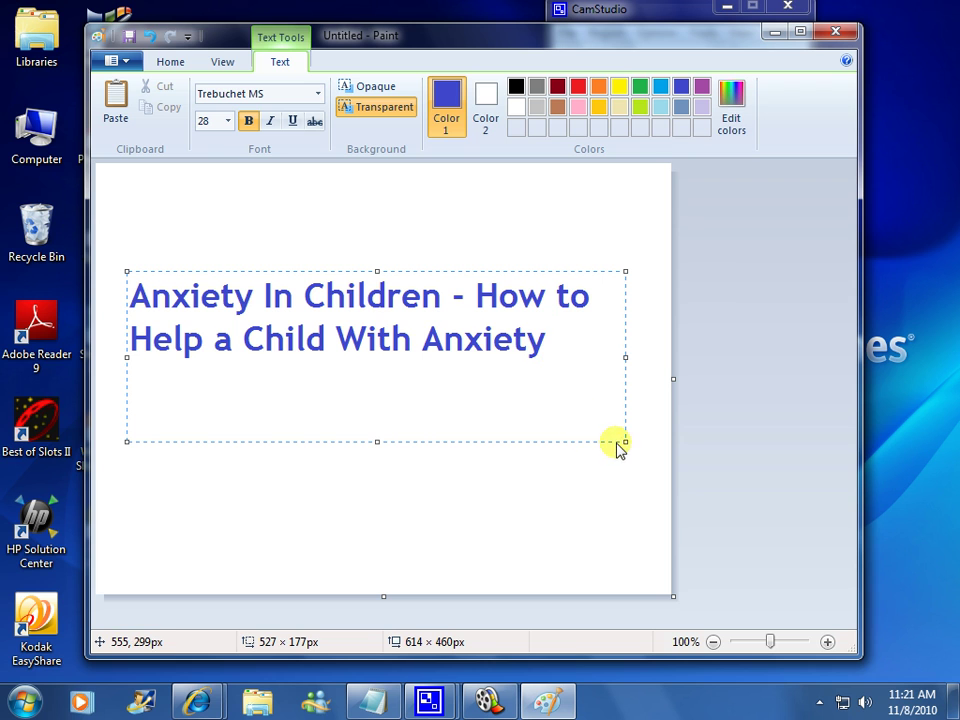
pyautogui.moveTo(624, 448); pyautogui.dragTo(629, 474)
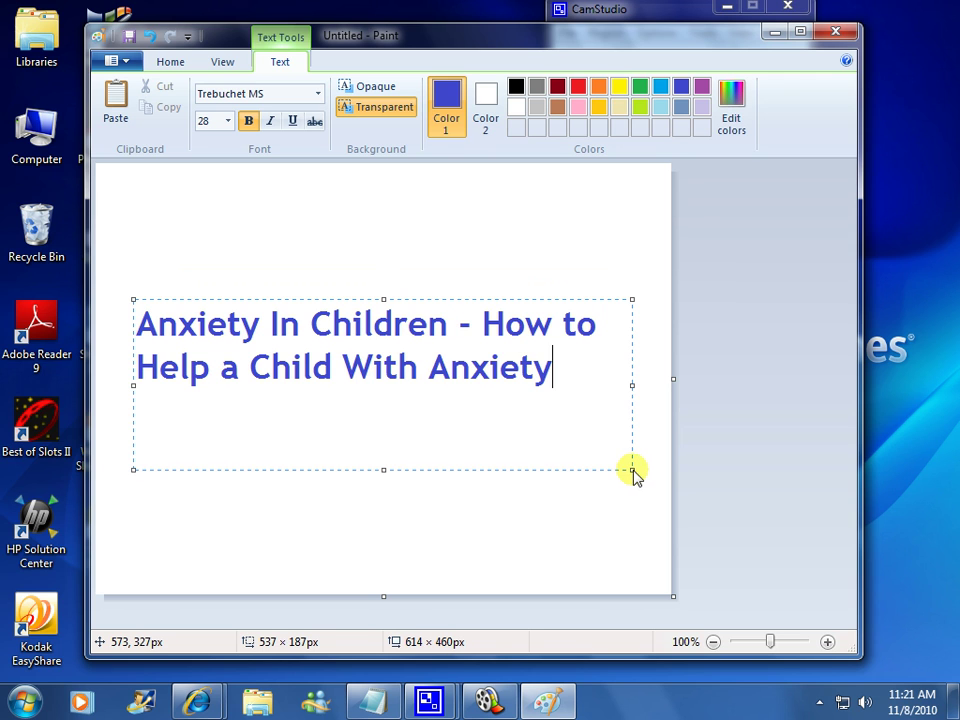
# - Commit the title text and save the picture as JPEG 'a1' on the Desktop
pyautogui.click(431, 225)
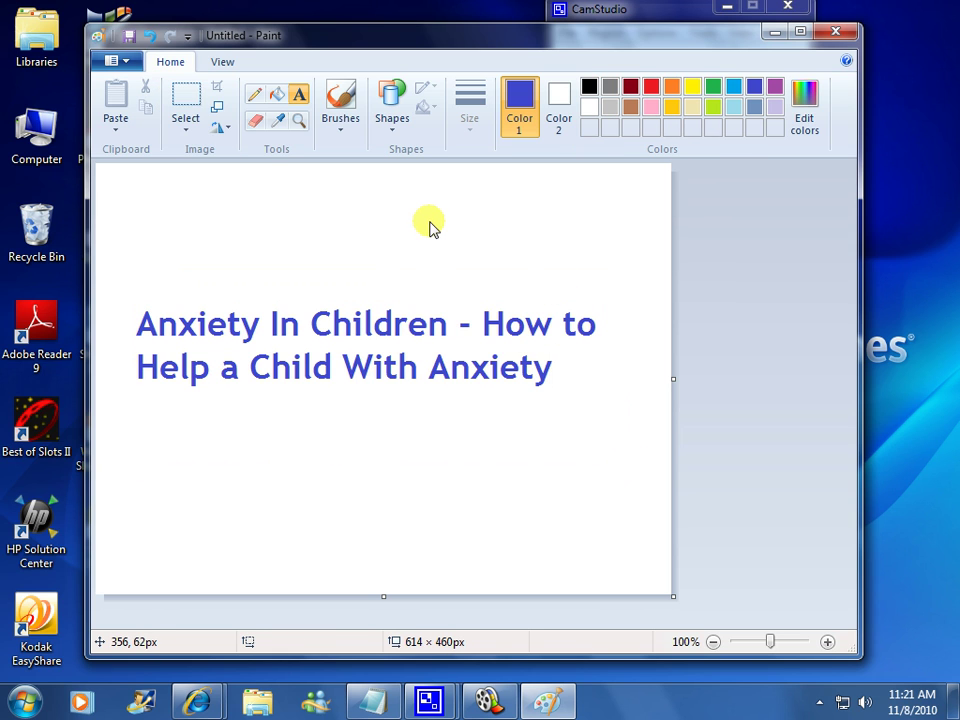
pyautogui.click(137, 62)
pyautogui.moveTo(147, 222)
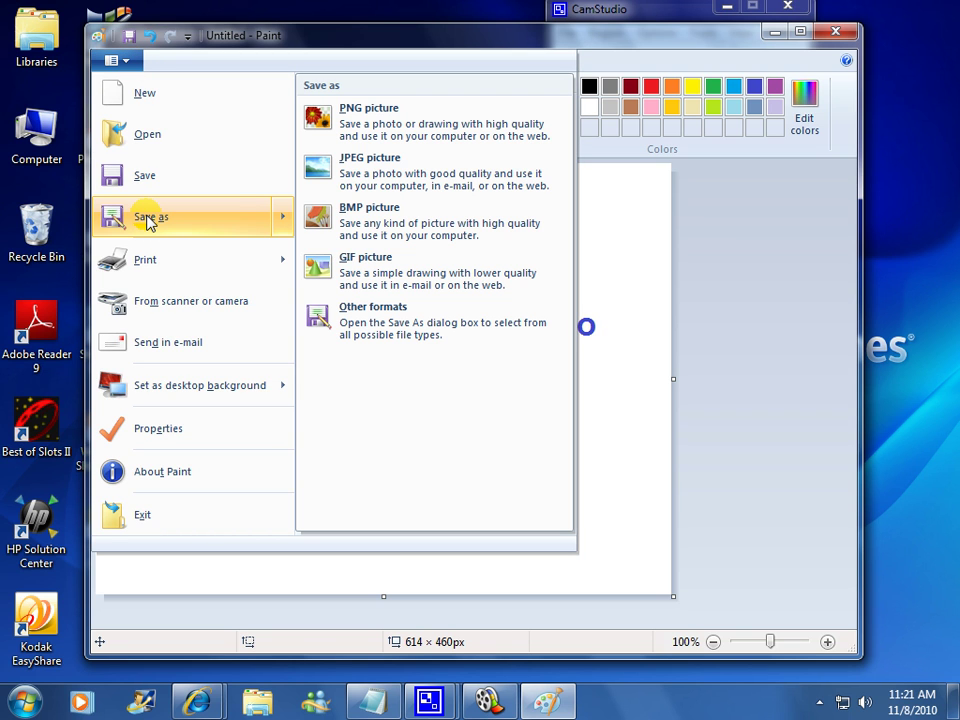
pyautogui.click(362, 172)
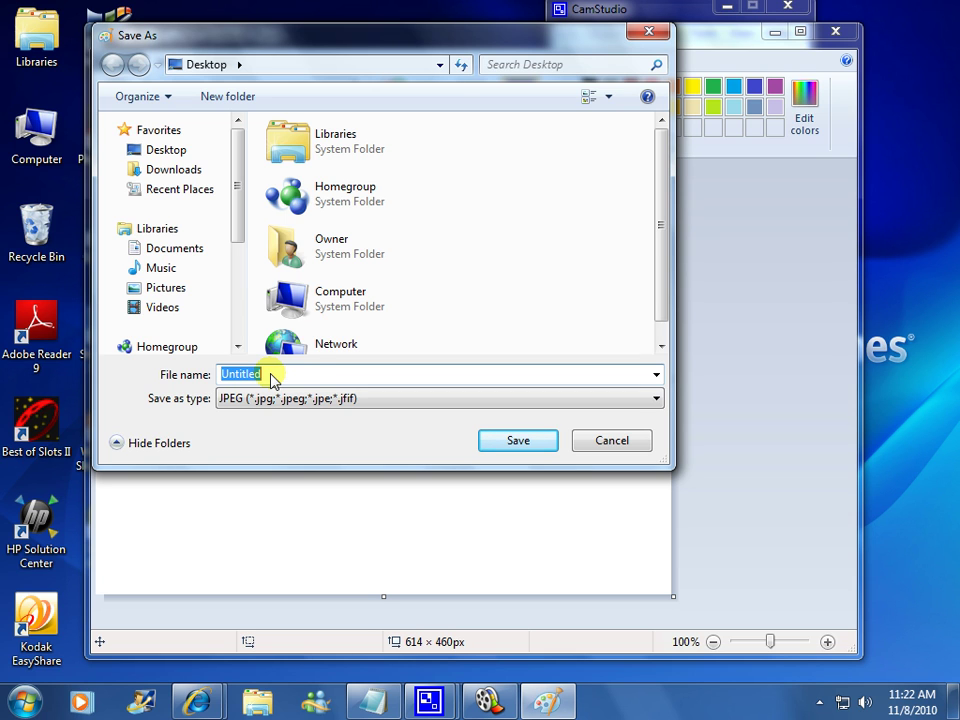
pyautogui.write('a1')
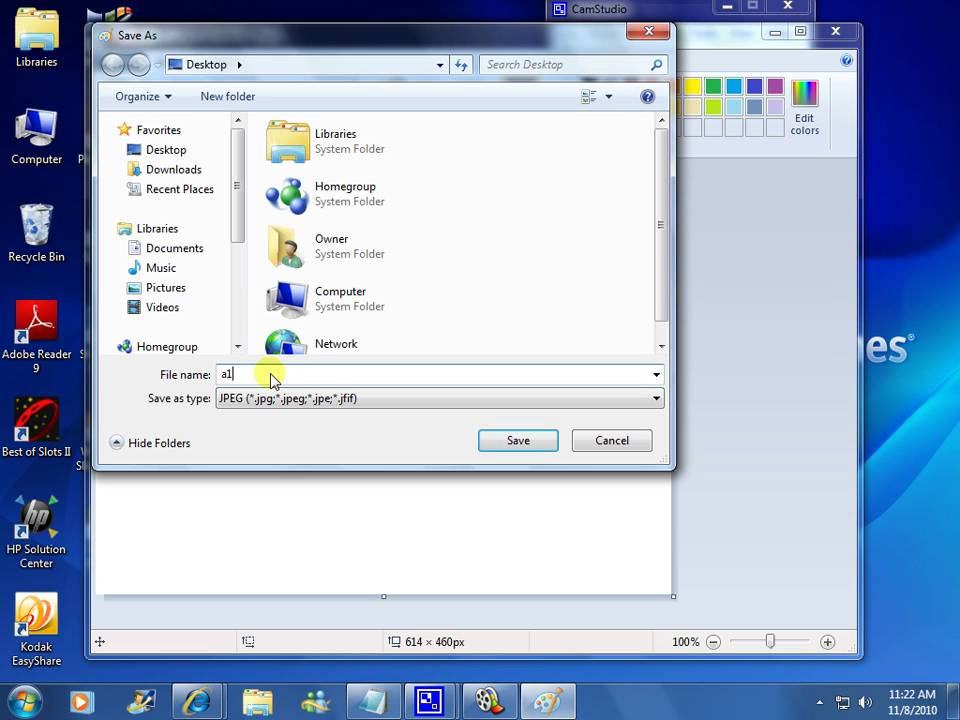
pyautogui.click(512, 445)
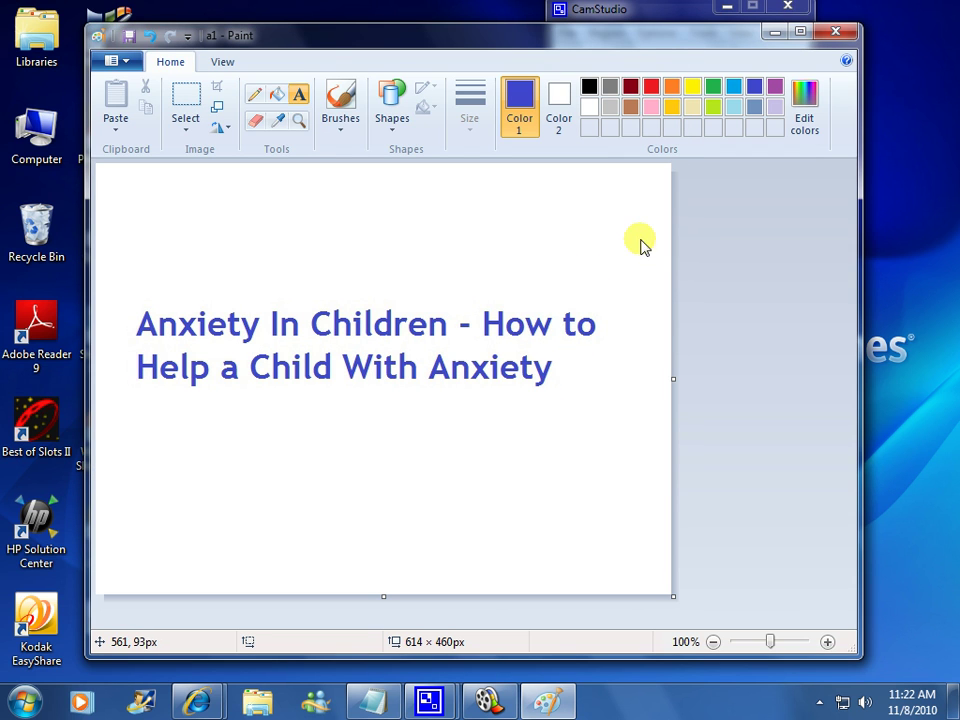
# - Start a new picture and copy the question 'Are you looking for a way to help your child with anxiety?' from Notepad
pyautogui.click(128, 60)
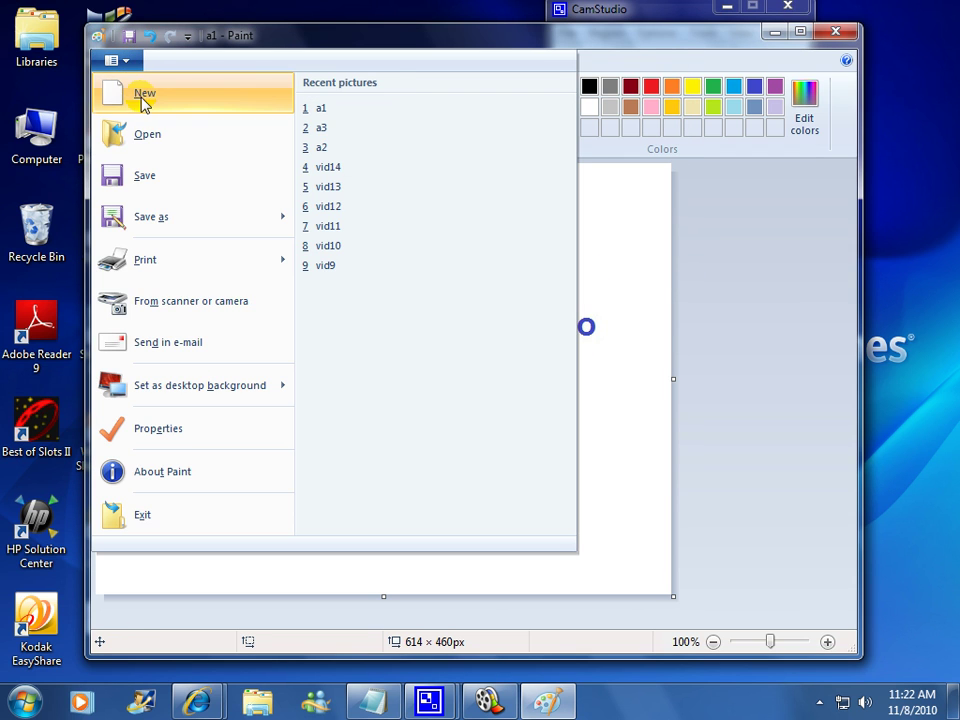
pyautogui.click(142, 93)
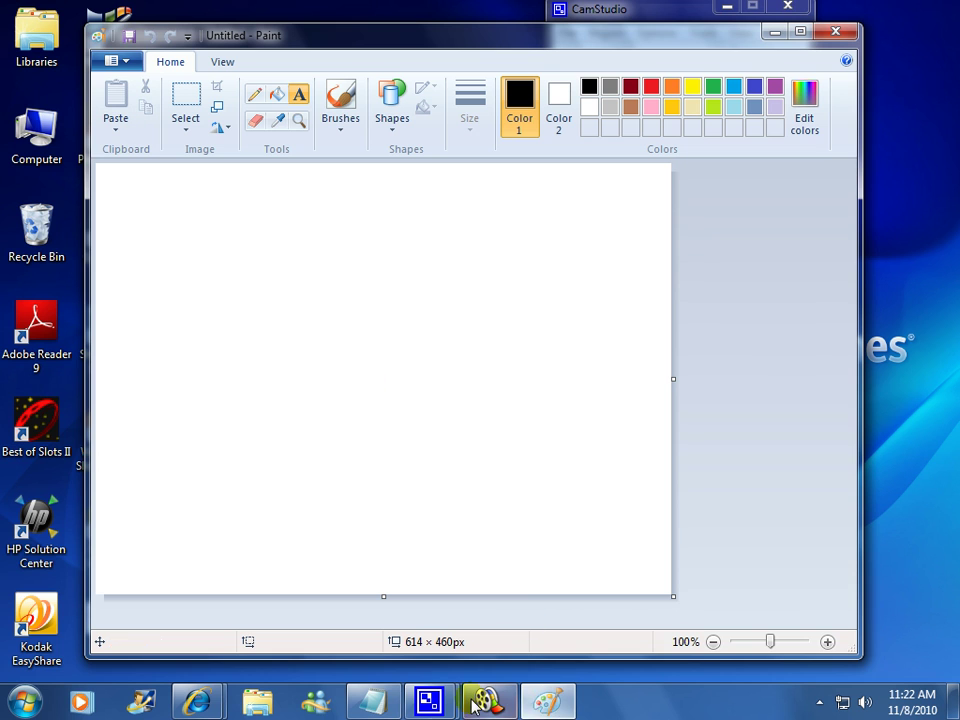
pyautogui.click(374, 702)
pyautogui.moveTo(380, 457); pyautogui.dragTo(300, 436)
pyautogui.rightClick(317, 441)
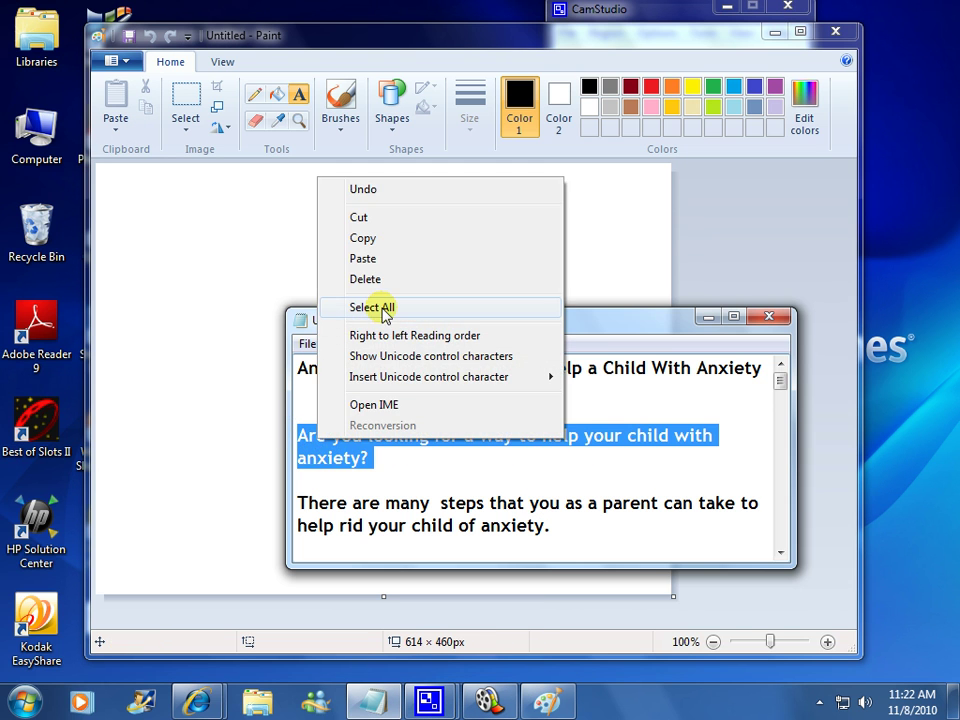
pyautogui.click(364, 238)
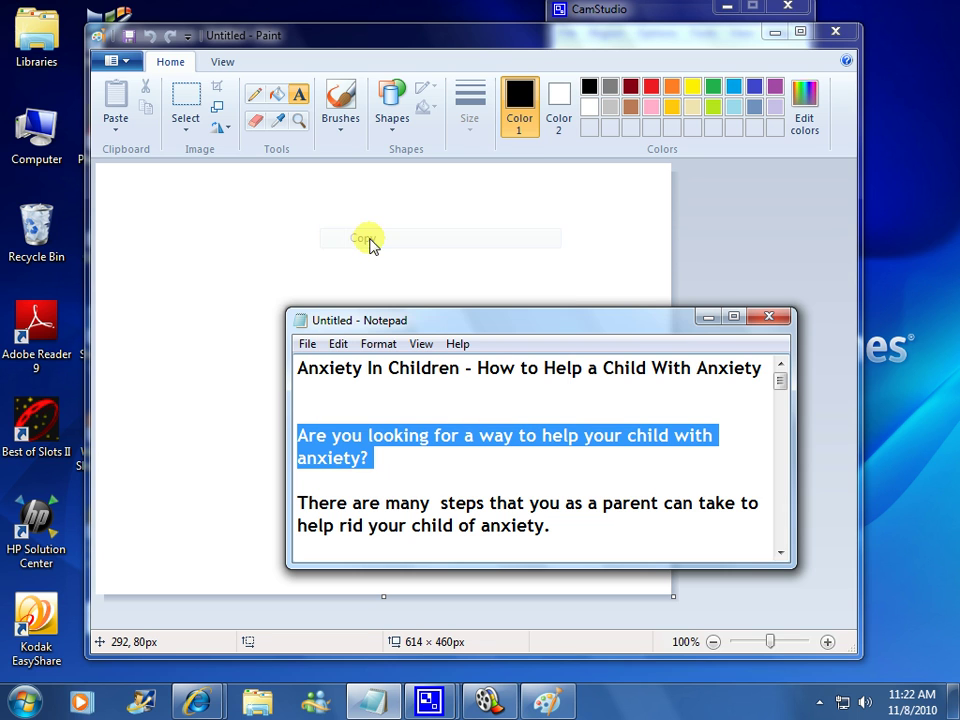
pyautogui.click(711, 320)
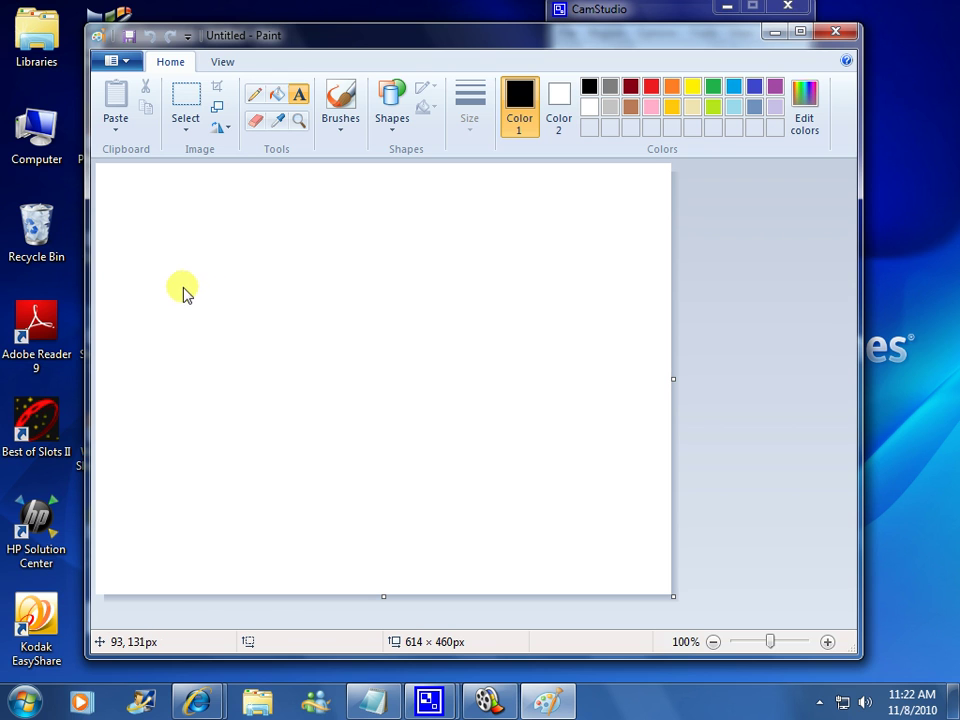
# - Paste the question into a text box, colour it indigo blue, and fit it on the canvas
pyautogui.moveTo(182, 290)
pyautogui.mouseDown()
pyautogui.moveTo(253, 351)
pyautogui.moveTo(587, 469)
pyautogui.moveTo(610, 455)
pyautogui.mouseUp()
pyautogui.rightClick(214, 315)
pyautogui.click(260, 414)
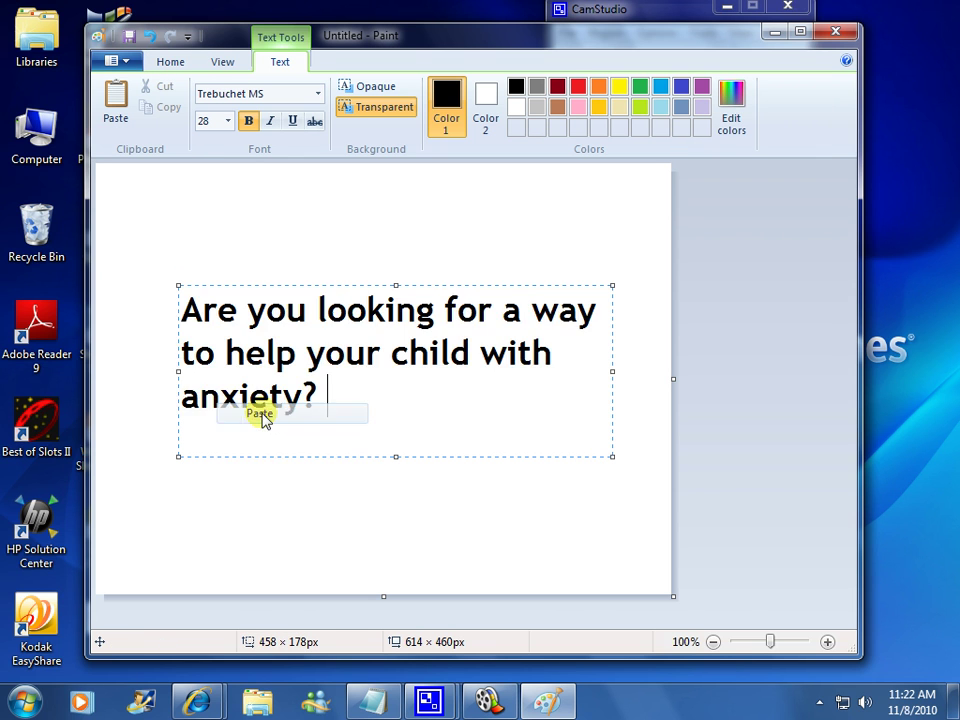
pyautogui.moveTo(336, 411); pyautogui.dragTo(186, 303)
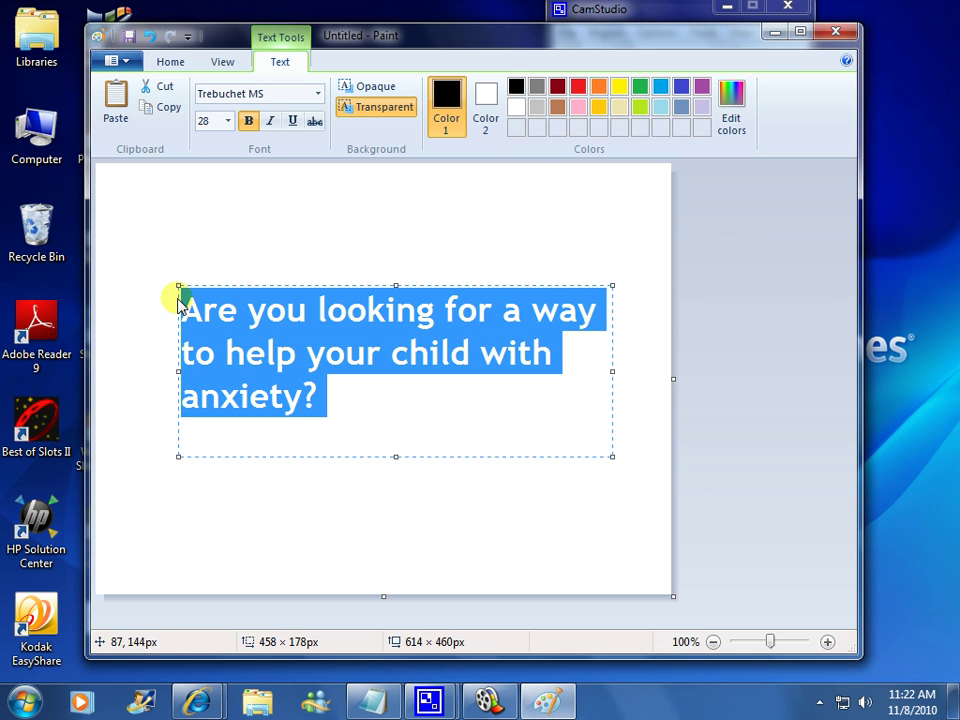
pyautogui.click(681, 86)
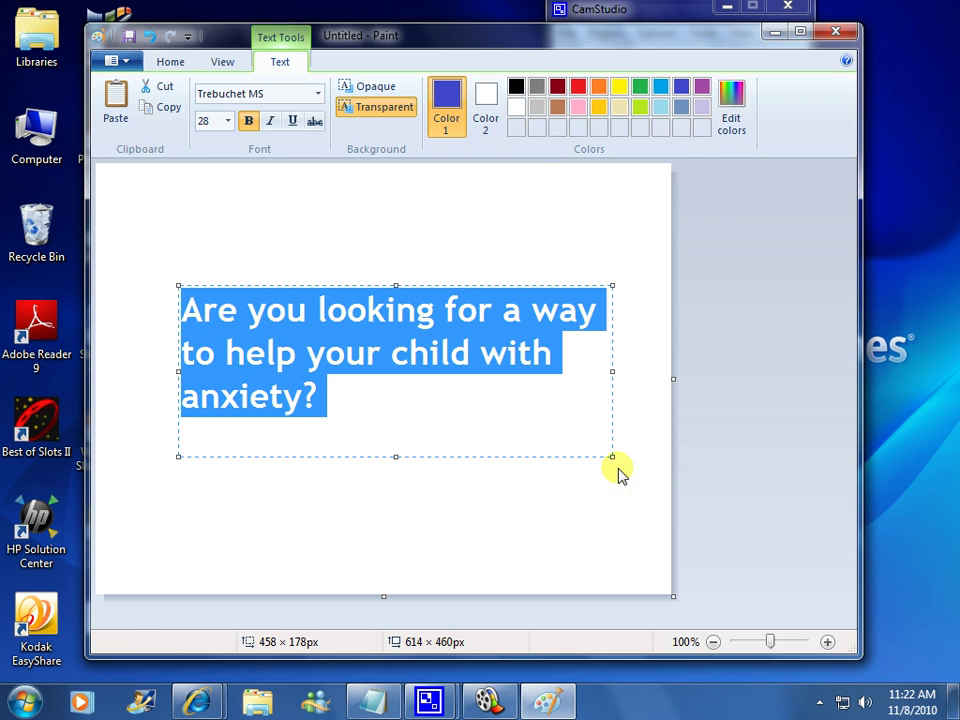
pyautogui.moveTo(612, 457); pyautogui.dragTo(606, 431)
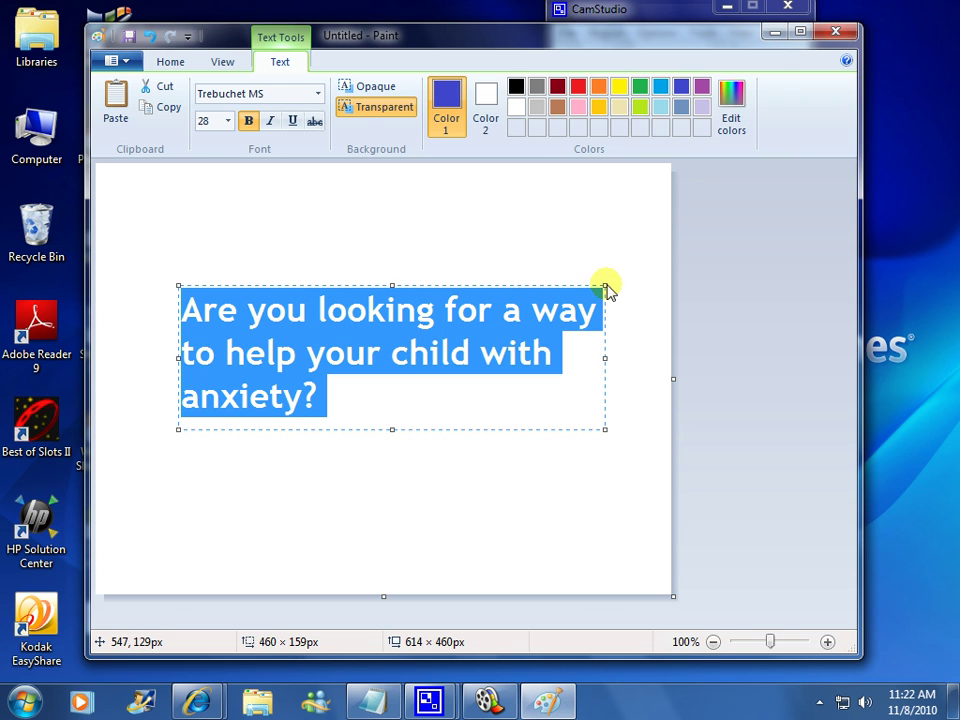
pyautogui.moveTo(600, 290); pyautogui.dragTo(590, 316)
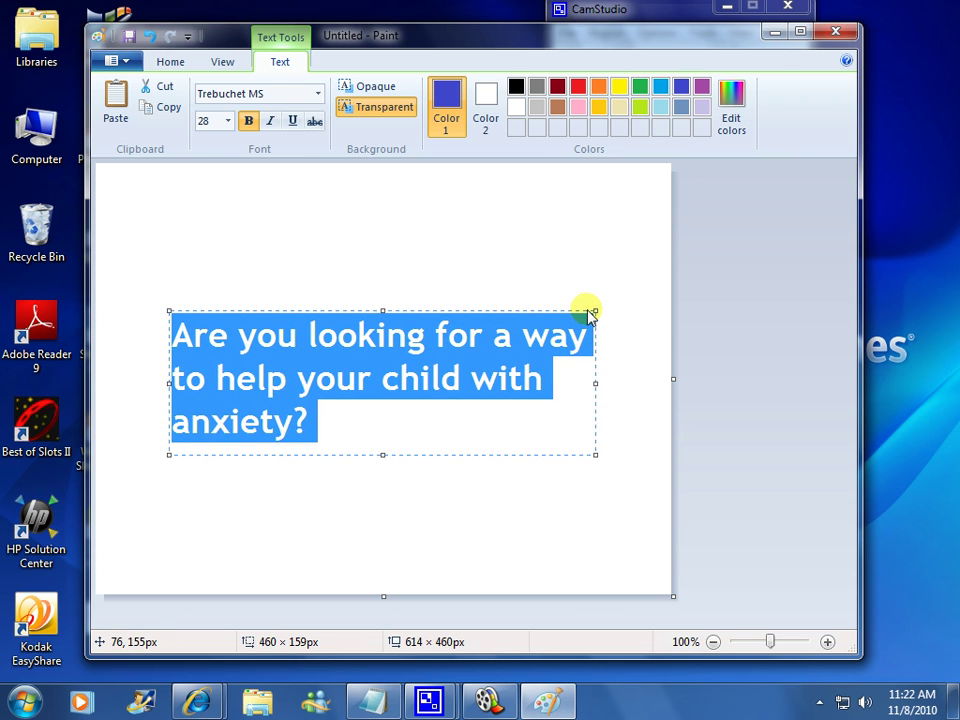
pyautogui.click(440, 232)
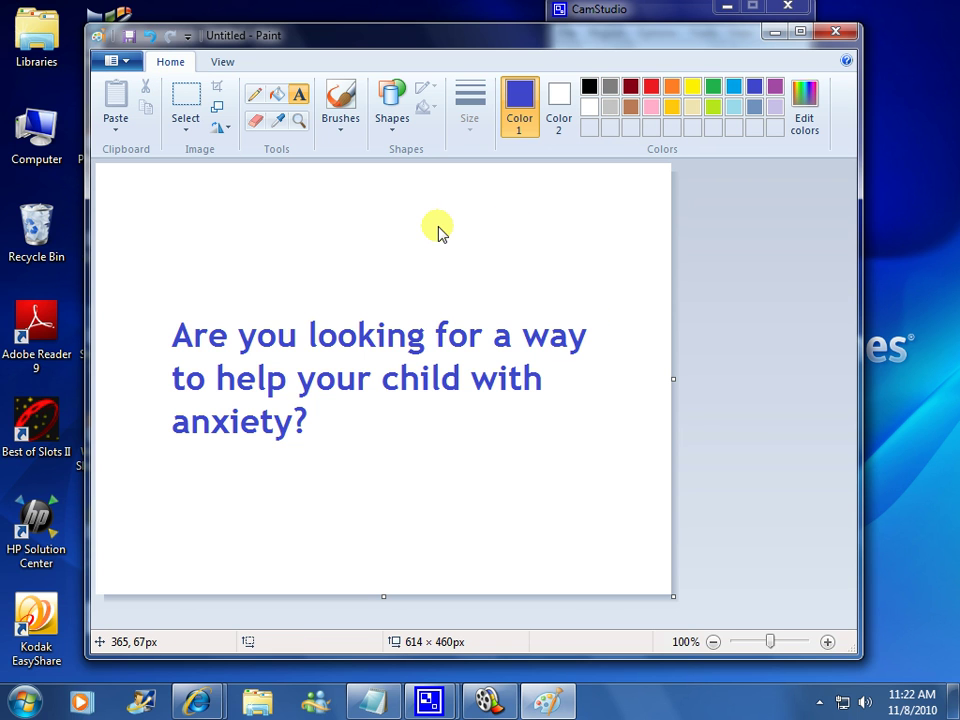
# - Save the question picture as JPEG 'a2' on the Desktop
pyautogui.click(118, 61)
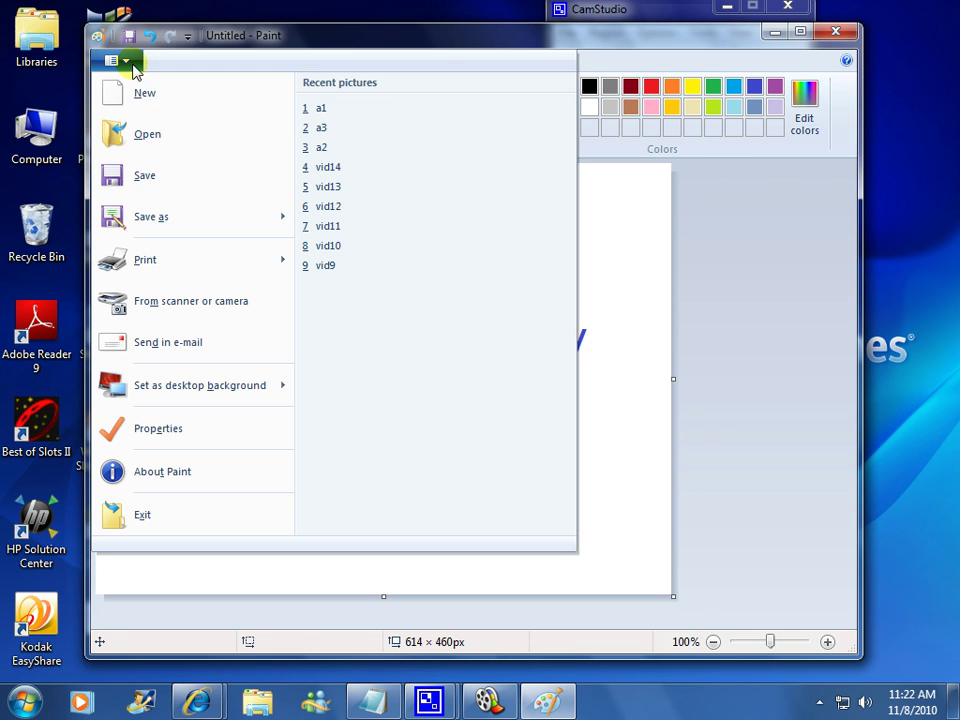
pyautogui.moveTo(180, 226)
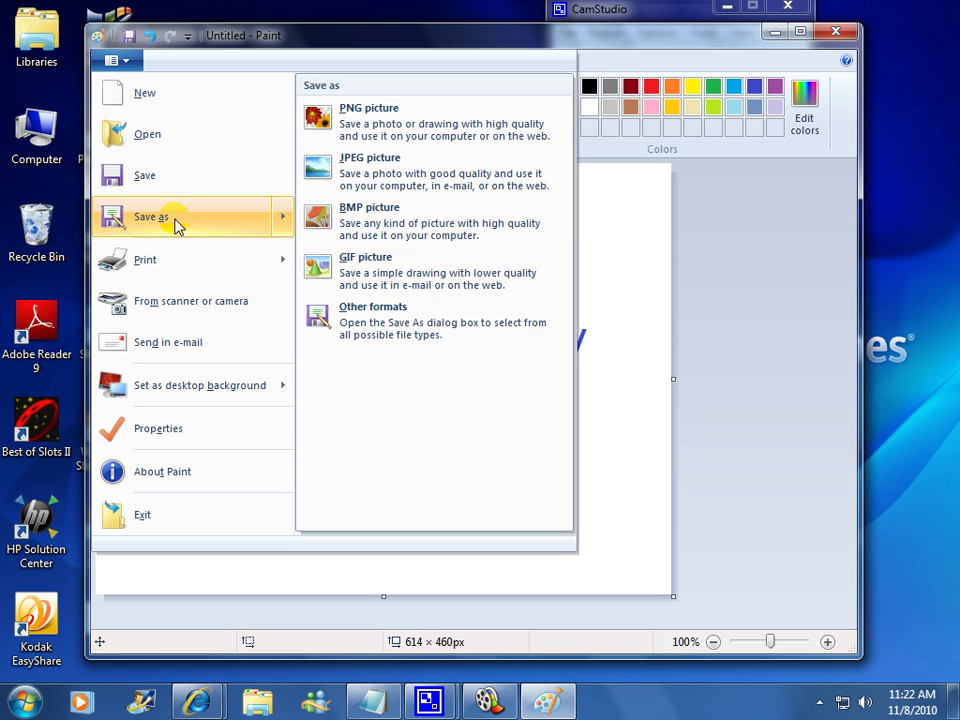
pyautogui.click(376, 162)
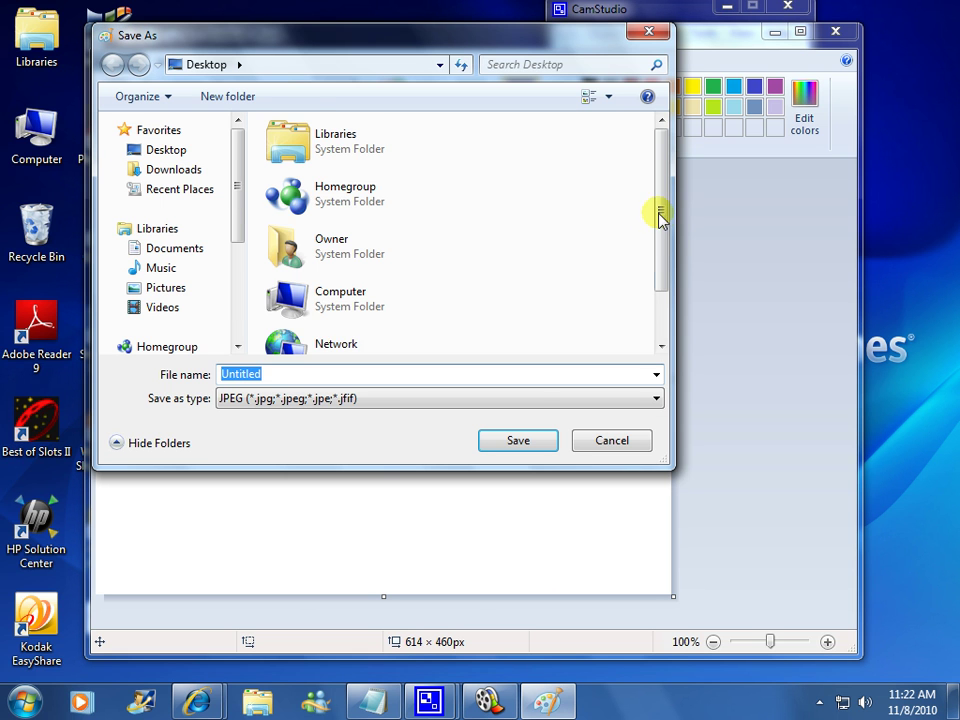
pyautogui.moveTo(660, 221); pyautogui.dragTo(540, 385)
pyautogui.click(317, 340)
pyautogui.click(240, 383)
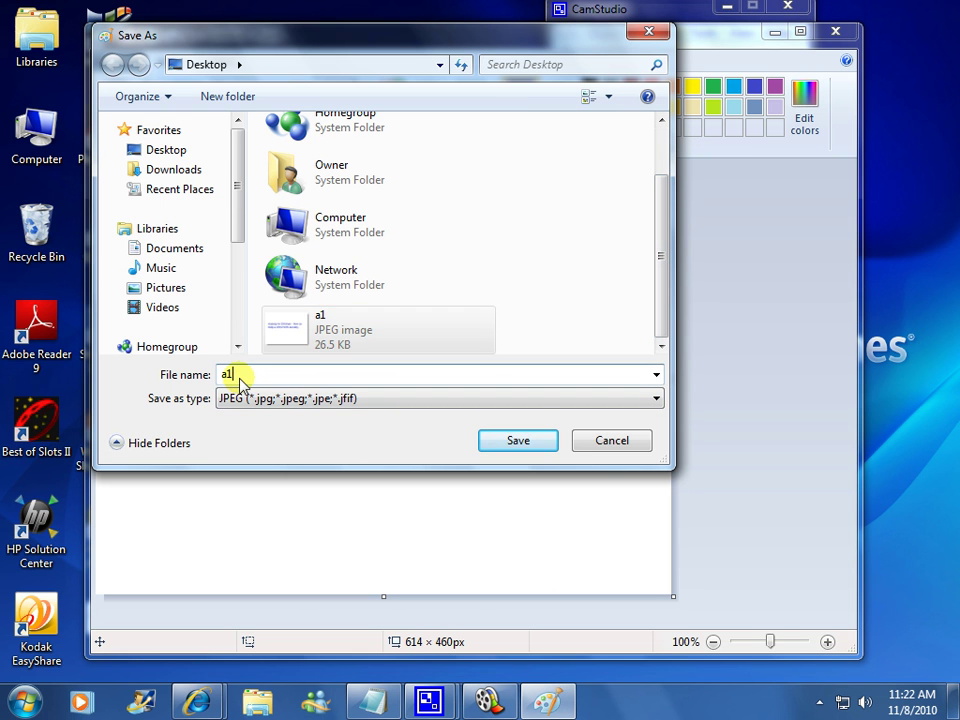
pyautogui.press('BackSpace')
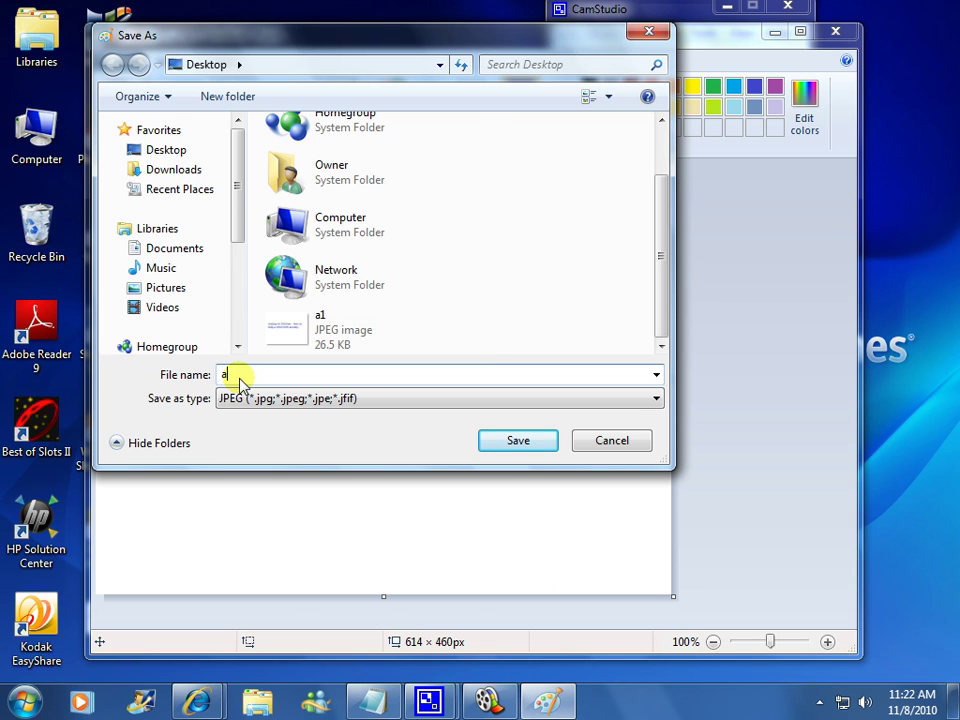
pyautogui.write('2')
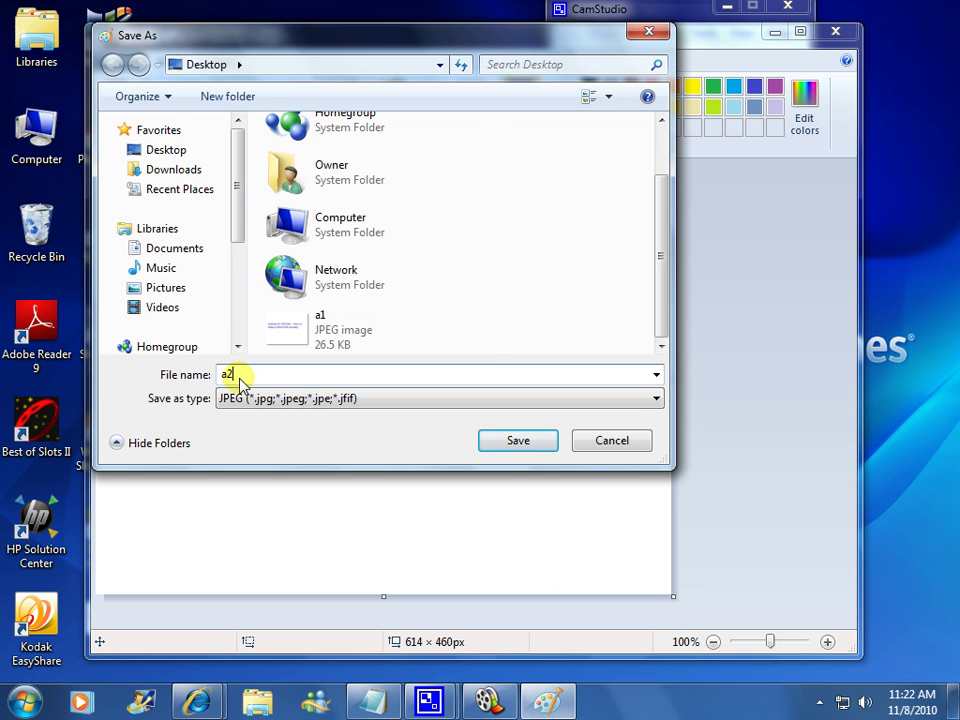
pyautogui.click(518, 441)
pyautogui.click(115, 60)
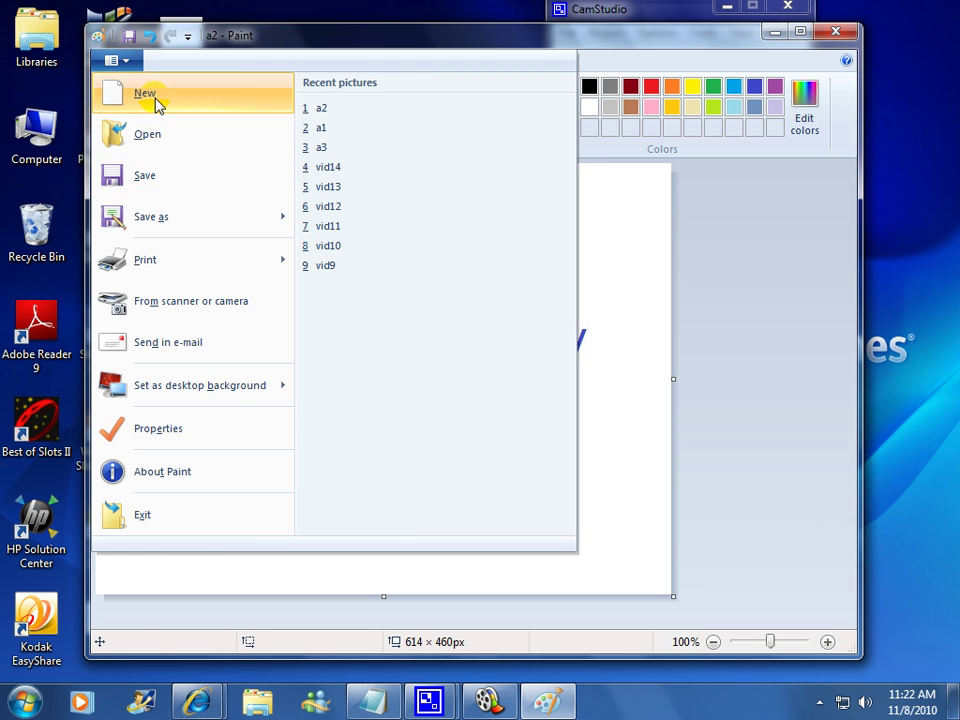
# - Start a new picture and copy the paragraph about steps a parent can take from Notepad
pyautogui.click(145, 95)
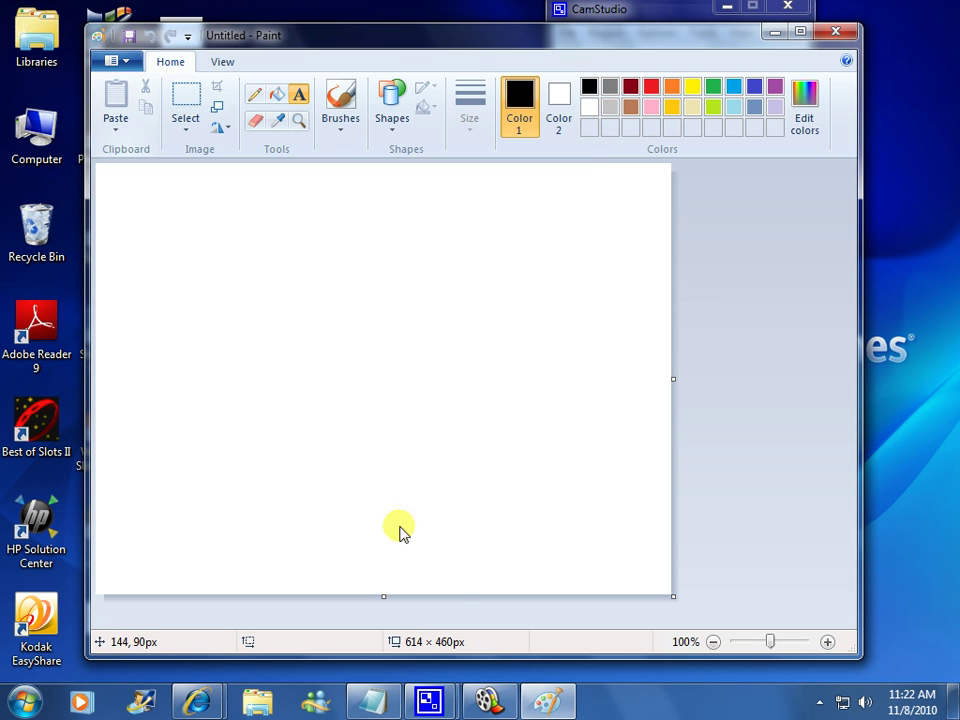
pyautogui.click(376, 701)
pyautogui.click(298, 502)
pyautogui.moveTo(298, 502); pyautogui.dragTo(579, 551)
pyautogui.rightClick(484, 515)
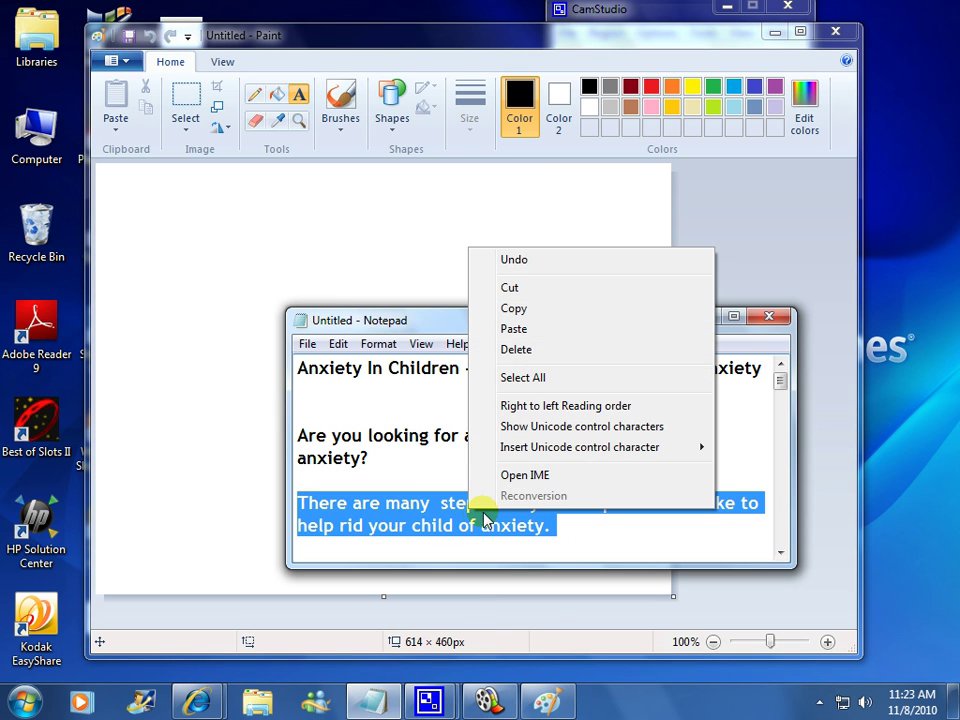
pyautogui.click(527, 310)
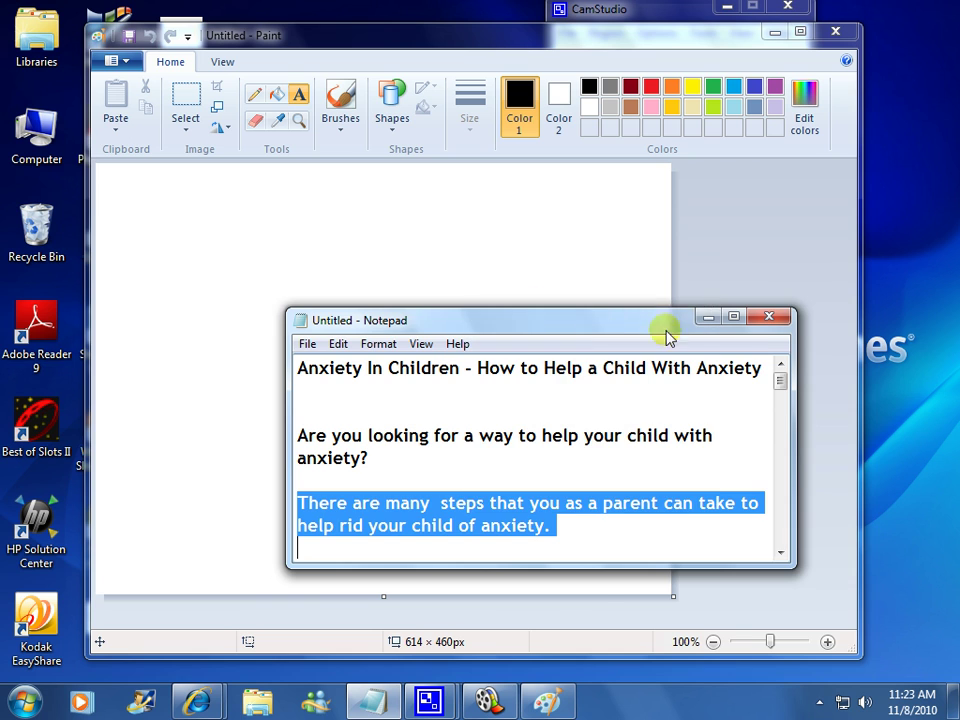
pyautogui.click(704, 317)
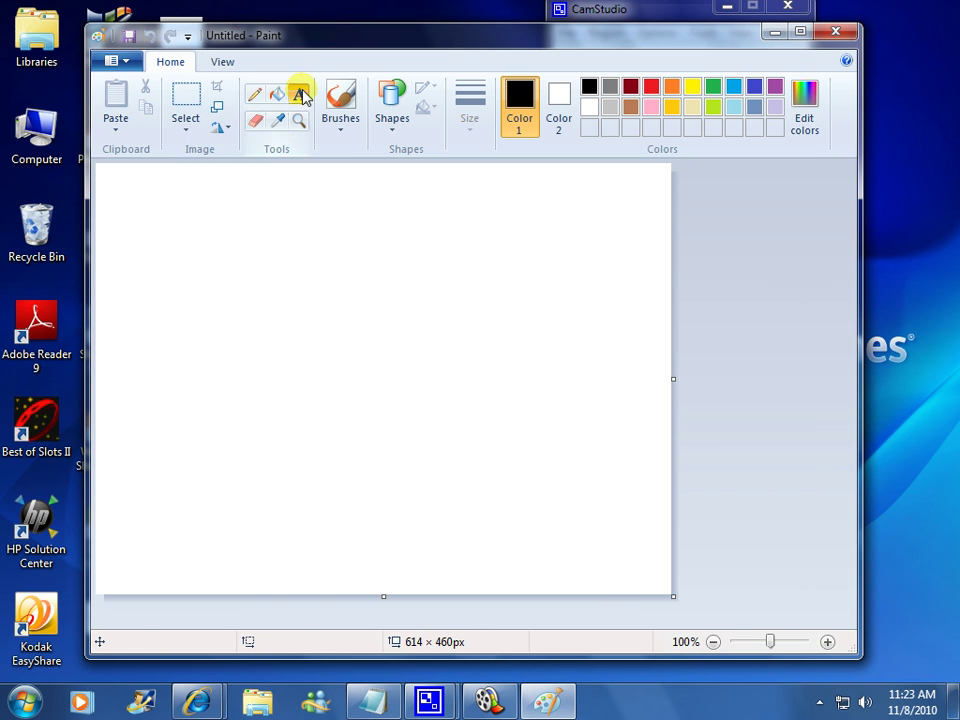
# - Paste the paragraph into a text box, colour it indigo blue, and commit it to the canvas
pyautogui.moveTo(142, 290); pyautogui.dragTo(623, 462)
pyautogui.rightClick(167, 306)
pyautogui.click(216, 407)
pyautogui.moveTo(316, 434); pyautogui.dragTo(150, 306)
pyautogui.click(683, 87)
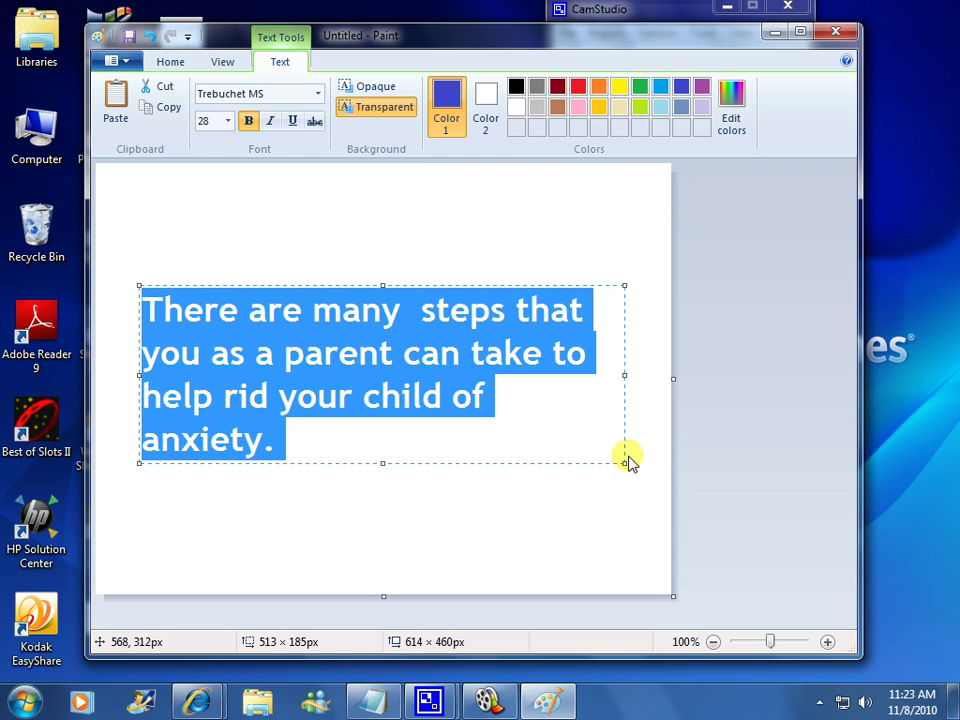
pyautogui.moveTo(625, 462)
pyautogui.mouseDown()
pyautogui.moveTo(638, 473)
pyautogui.moveTo(630, 474)
pyautogui.mouseUp()
pyautogui.click(499, 259)
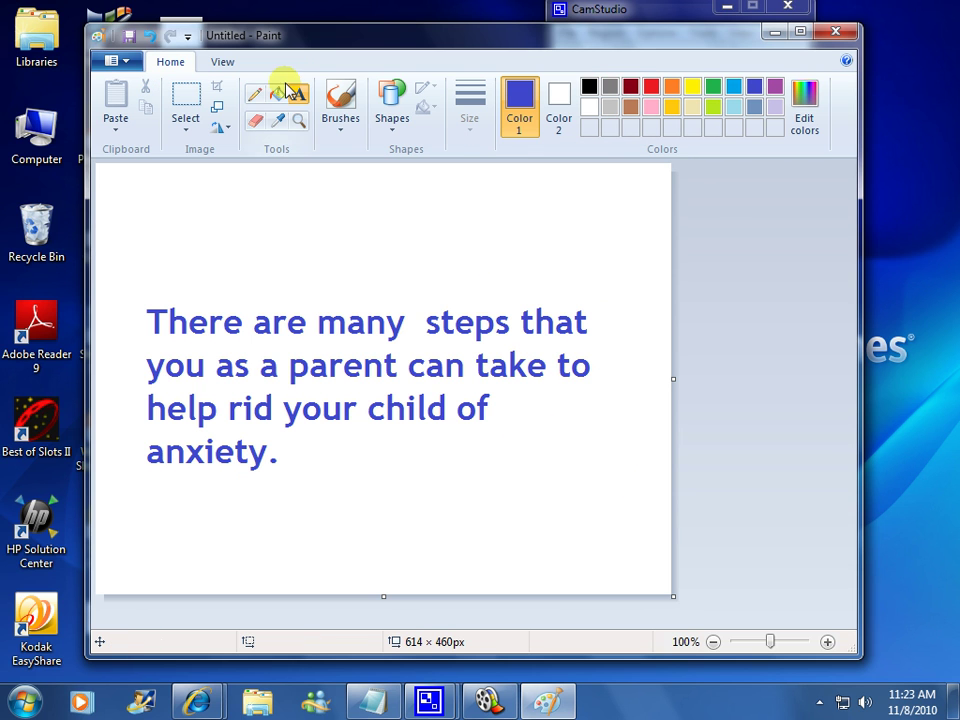
# - Save the paragraph picture as JPEG 'a3' on the Desktop, then close Paint
pyautogui.click(117, 60)
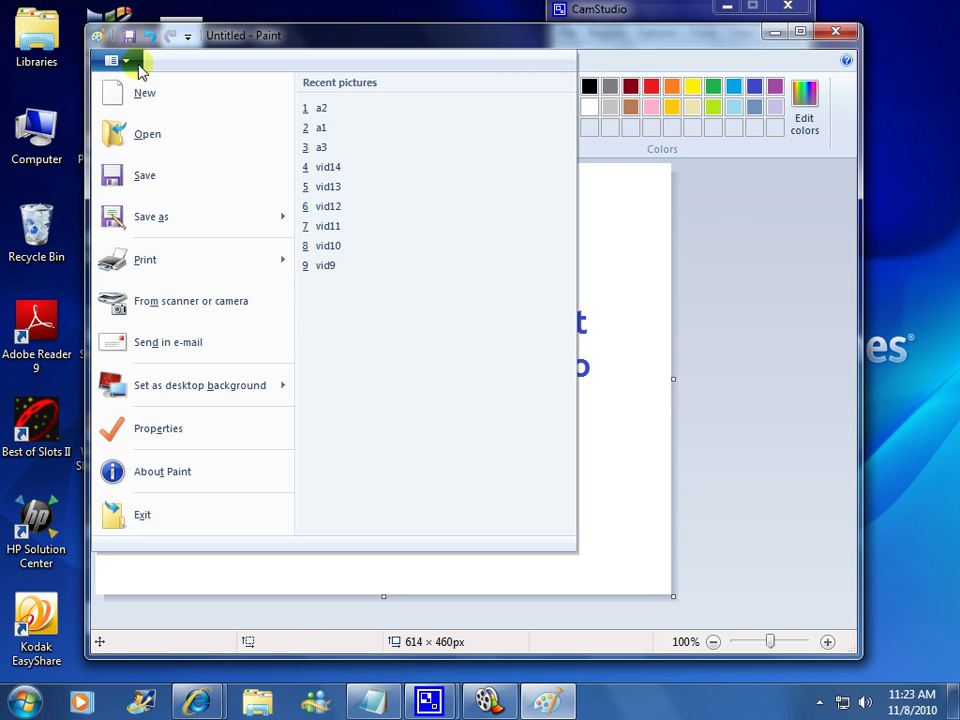
pyautogui.moveTo(167, 216)
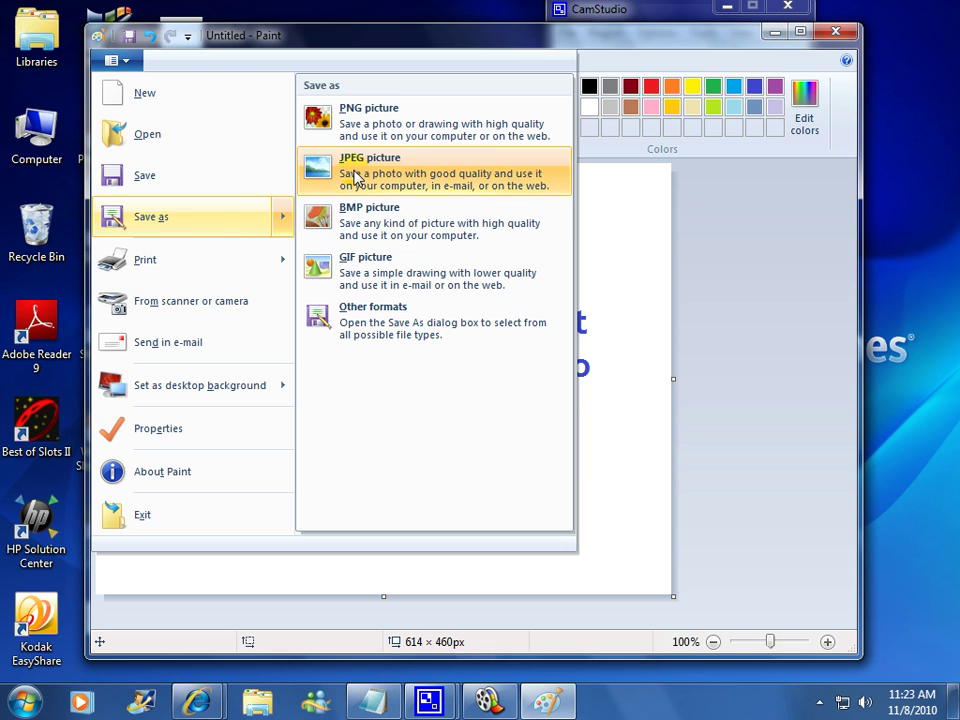
pyautogui.click(416, 205)
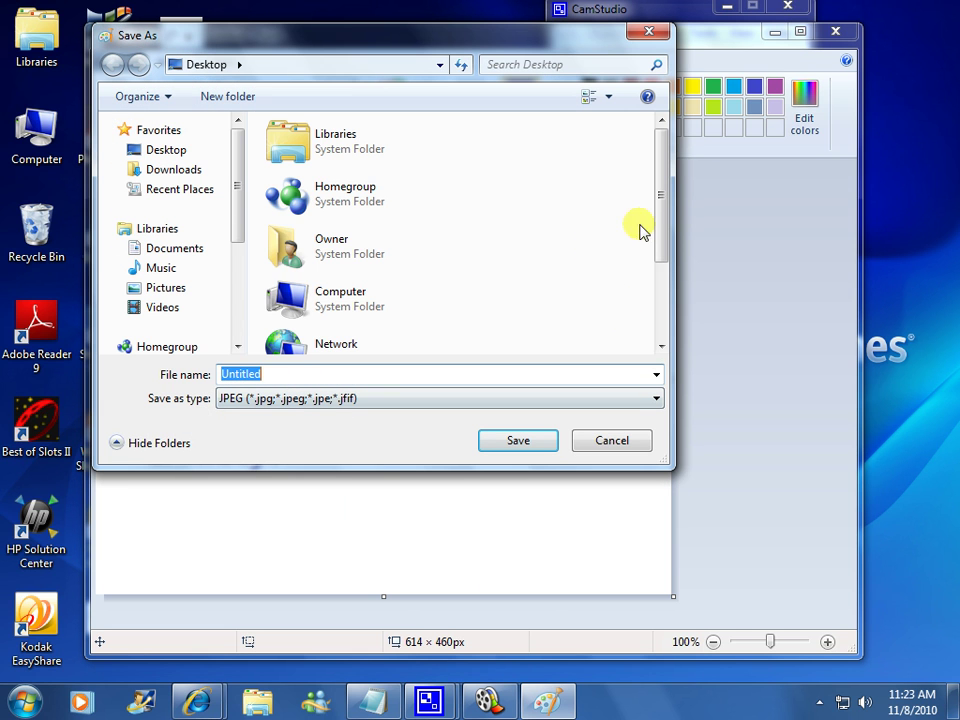
pyautogui.scroll(-3, 654, 350)
pyautogui.click(321, 328)
pyautogui.click(233, 378)
pyautogui.press('BackSpace')
pyautogui.write('3')
pyautogui.click(518, 441)
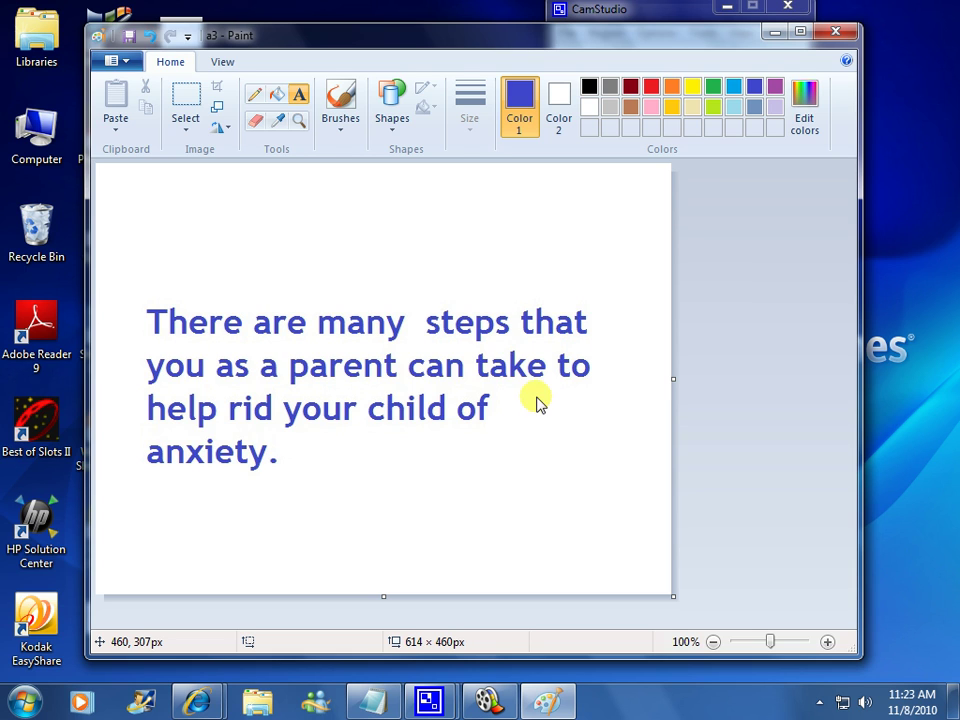
pyautogui.click(838, 33)
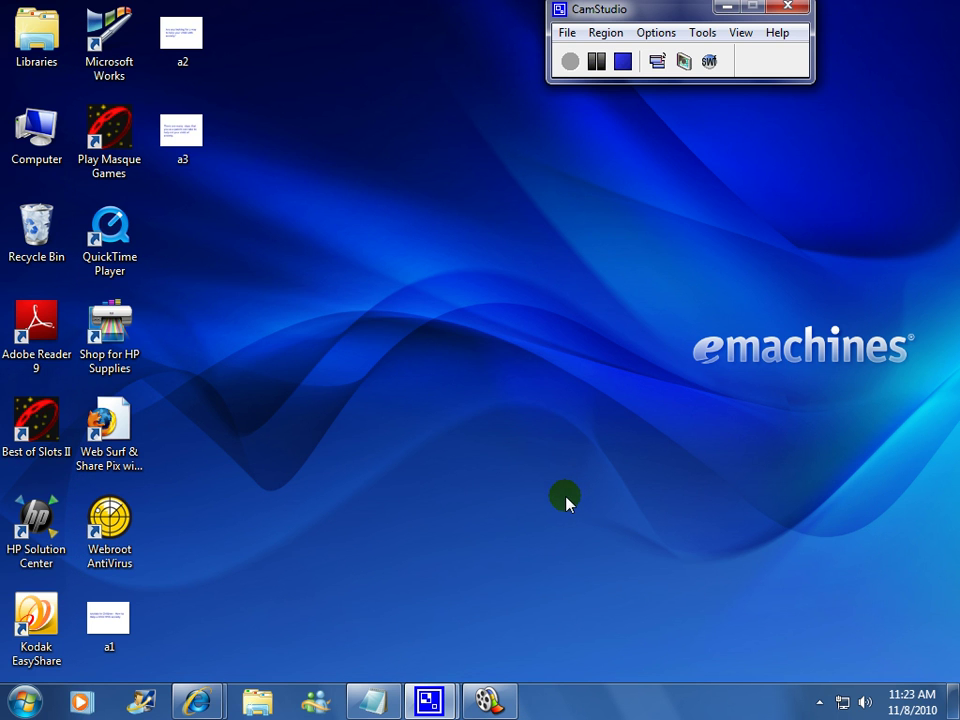
# - Bring Windows Movie Maker forward and start a new blank project
pyautogui.click(500, 708)
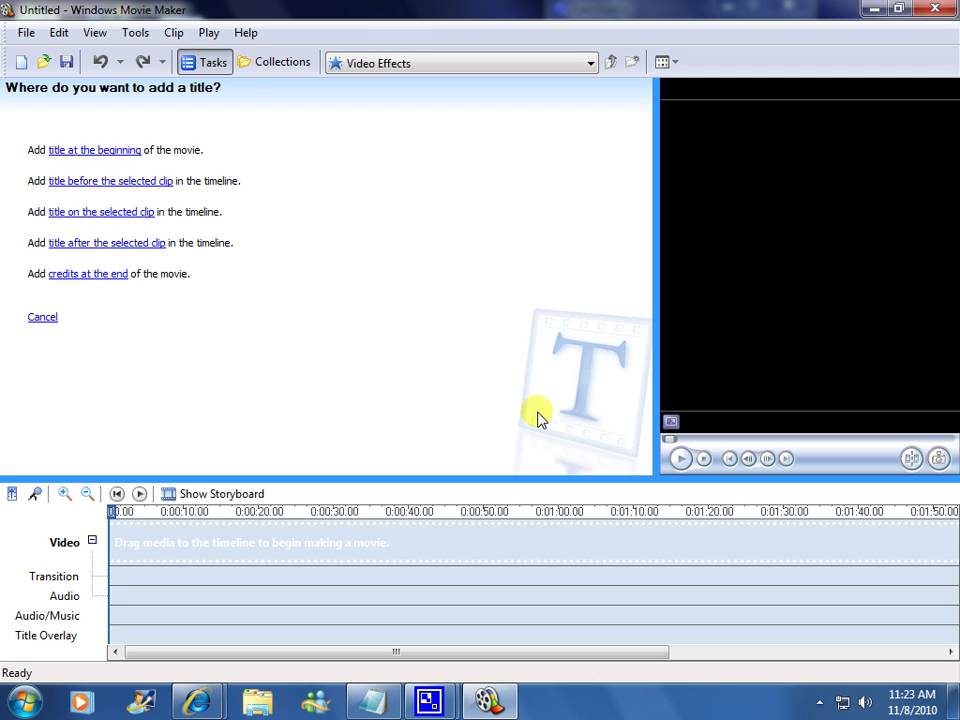
pyautogui.click(26, 34)
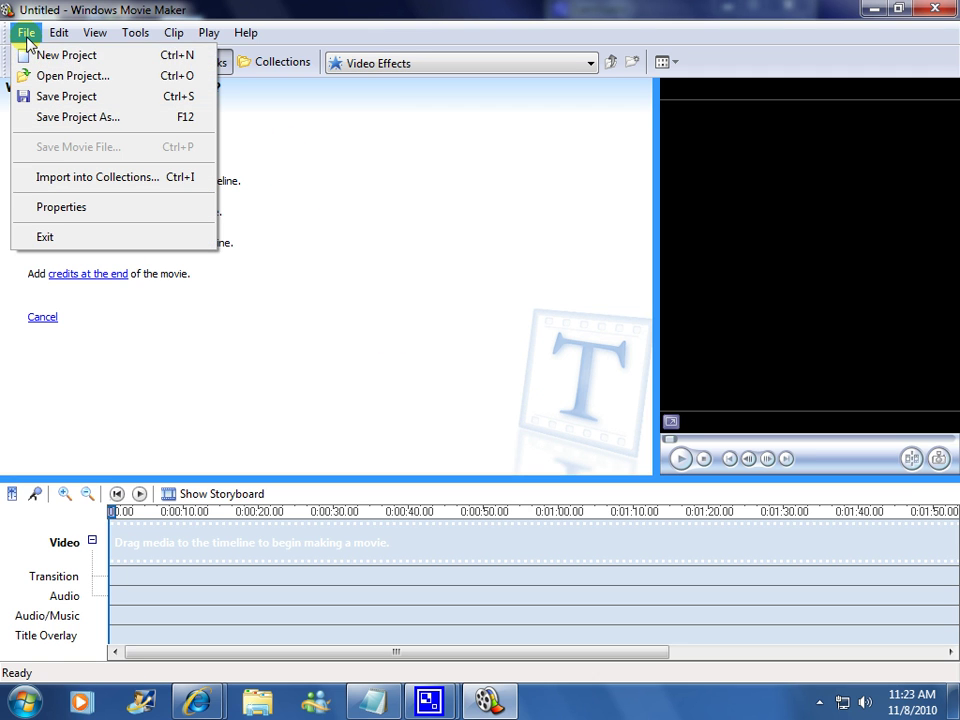
pyautogui.click(47, 58)
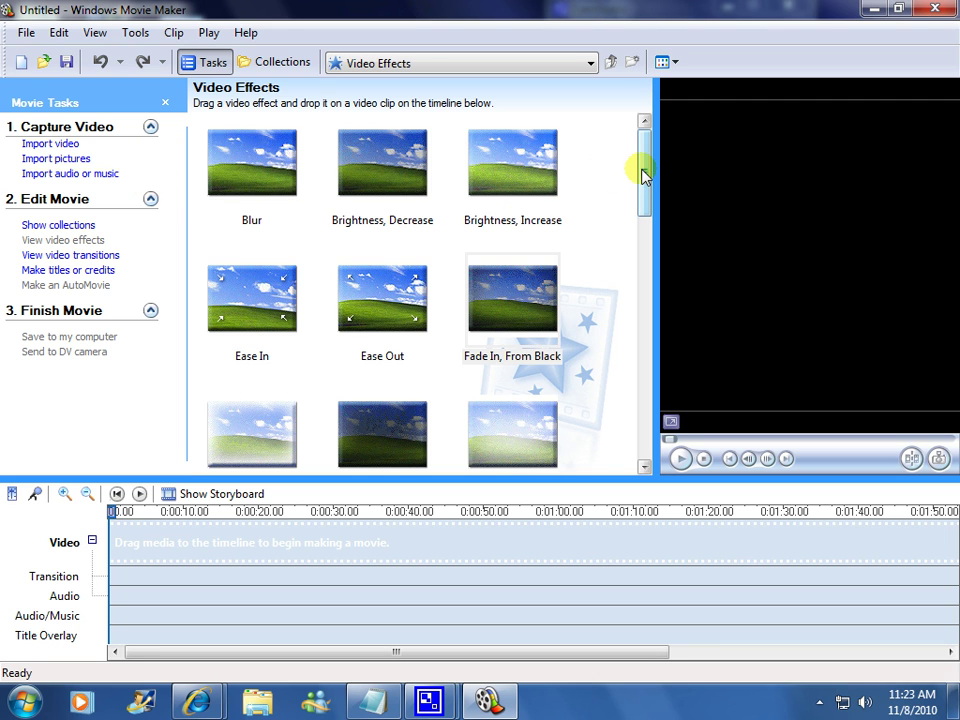
# - Import the Desktop pictures a1, a2 and a3 into the collection
pyautogui.click(75, 157)
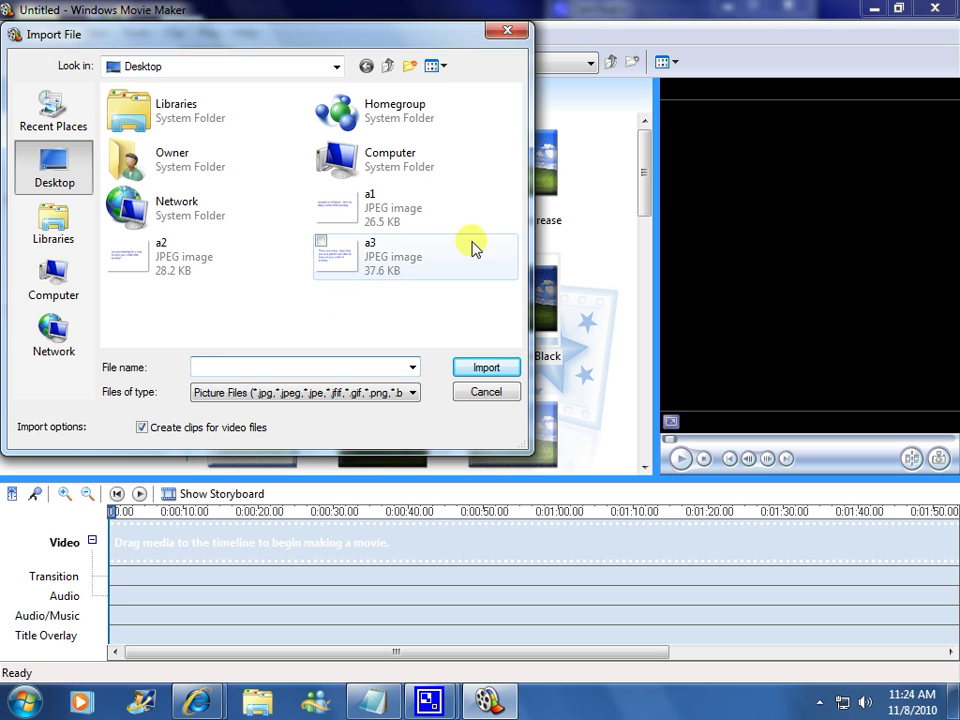
pyautogui.click(392, 203)
pyautogui.keyDown('ctrl'); pyautogui.click(390, 255); pyautogui.keyUp('ctrl')
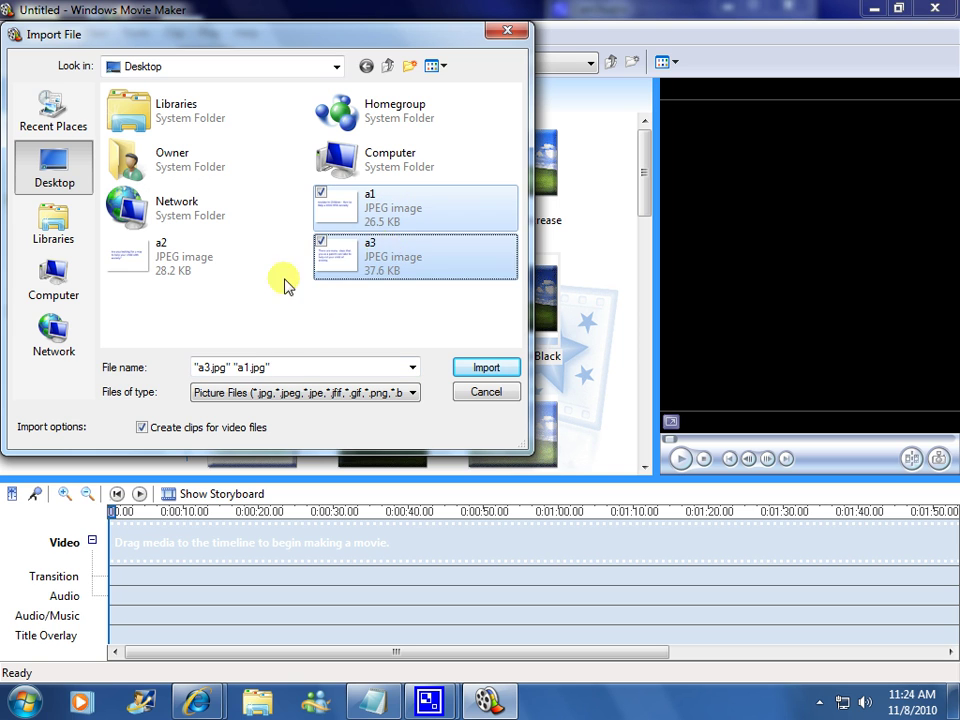
pyautogui.keyDown('ctrl'); pyautogui.click(220, 286); pyautogui.keyUp('ctrl')
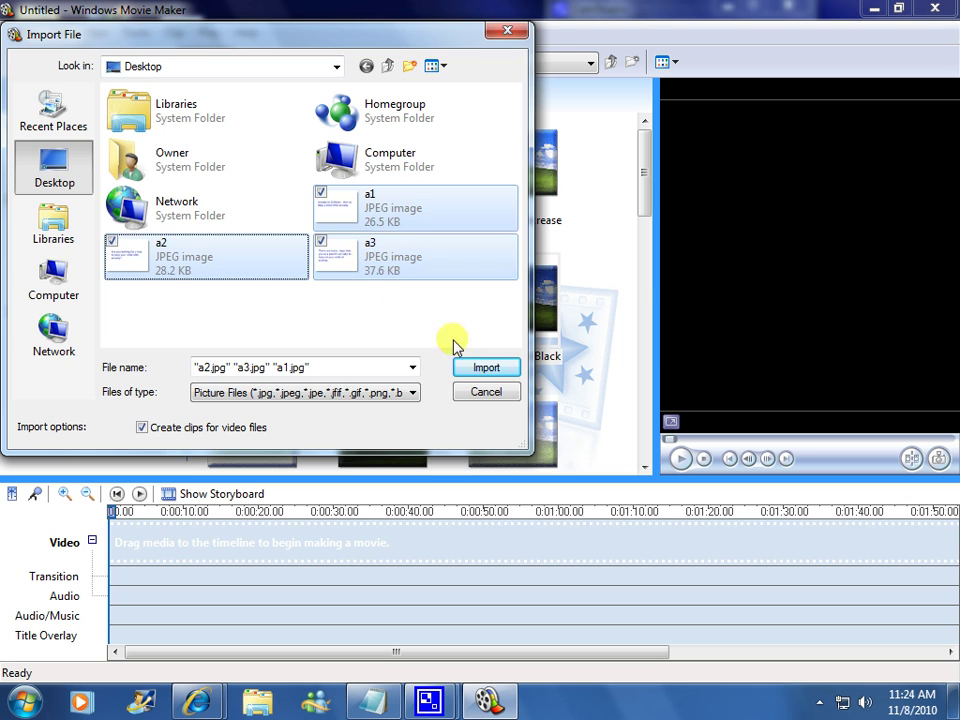
pyautogui.click(481, 369)
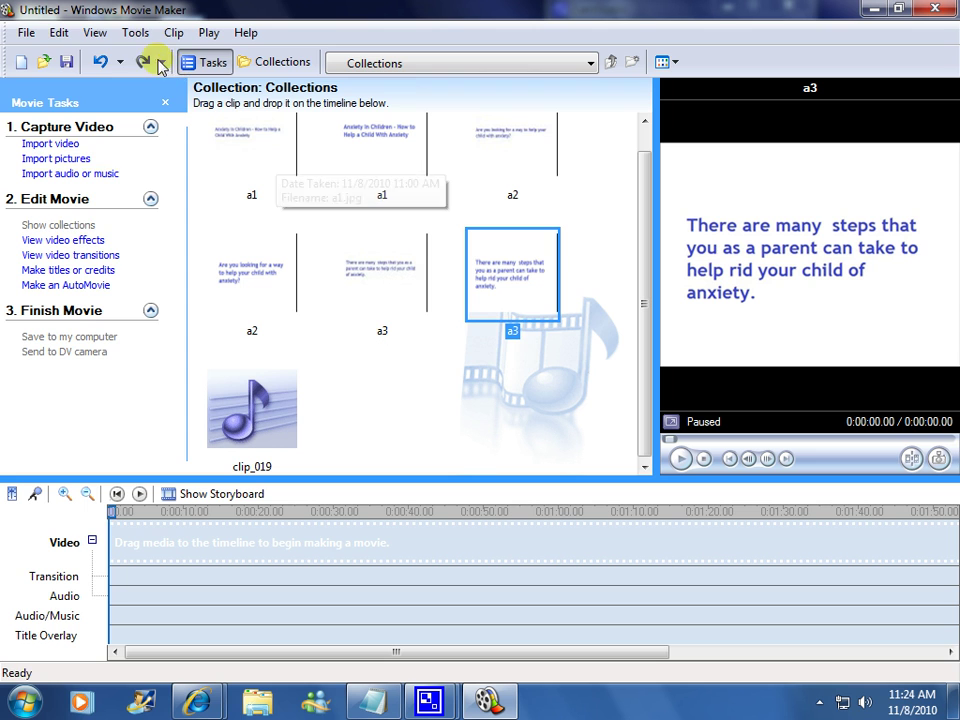
# - Select every clip in the collection and delete them all
pyautogui.click(64, 33)
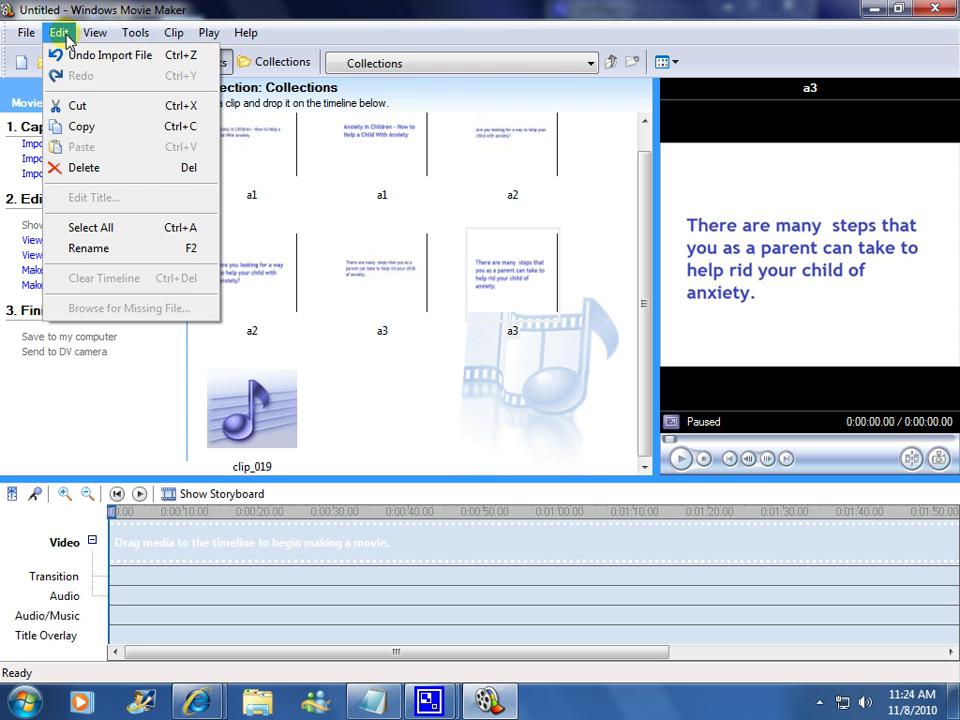
pyautogui.click(95, 228)
pyautogui.rightClick(349, 252)
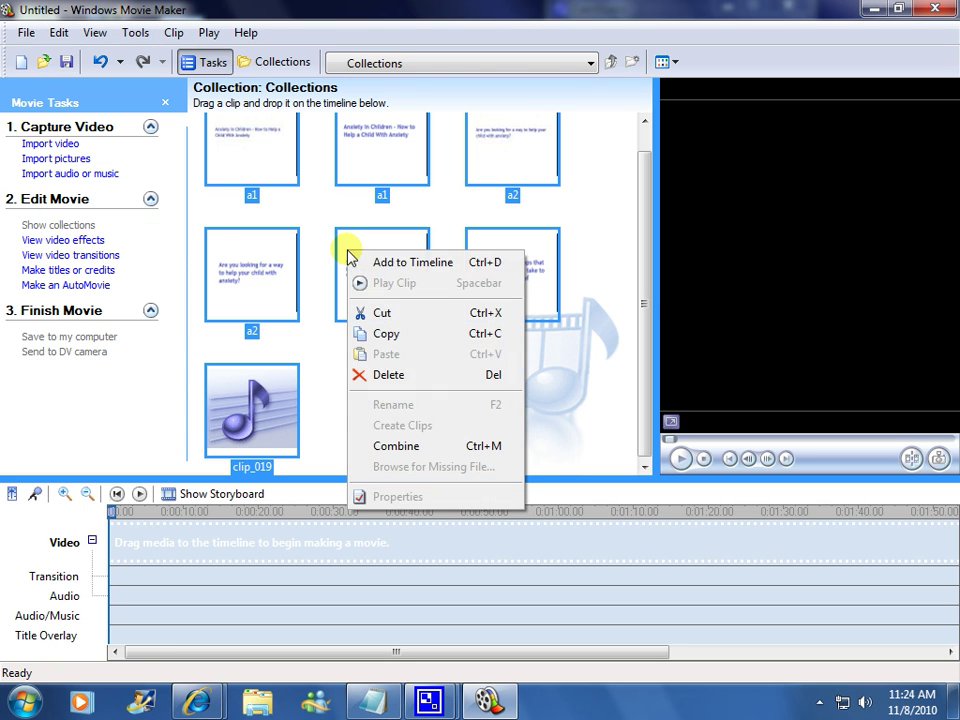
pyautogui.click(389, 375)
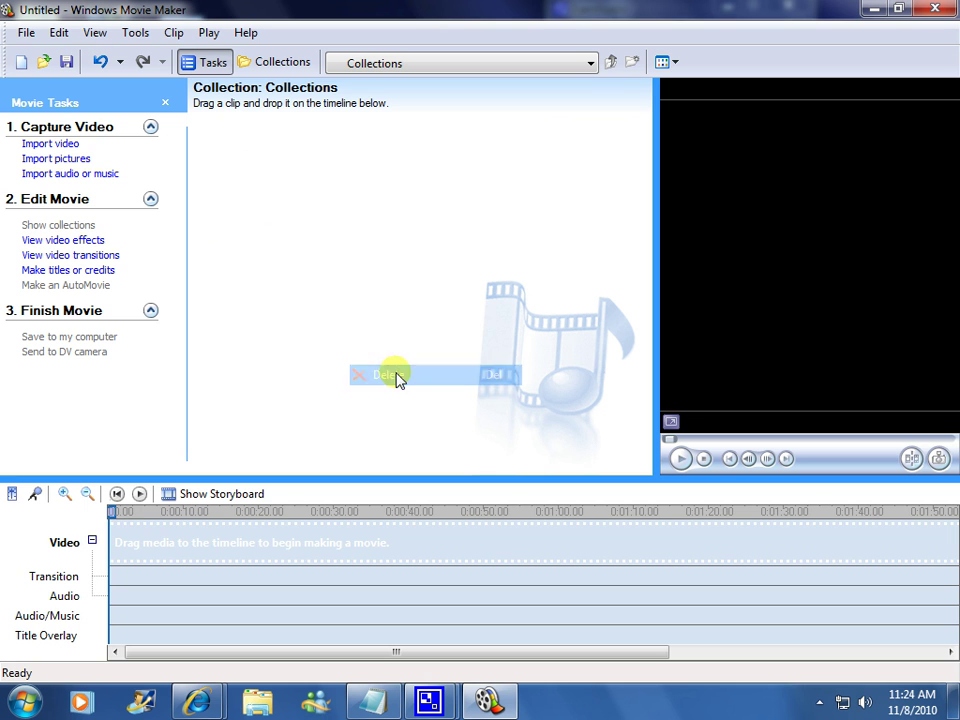
# - Reimport only the pictures a1, a2 and a3 into the collection
pyautogui.click(24, 33)
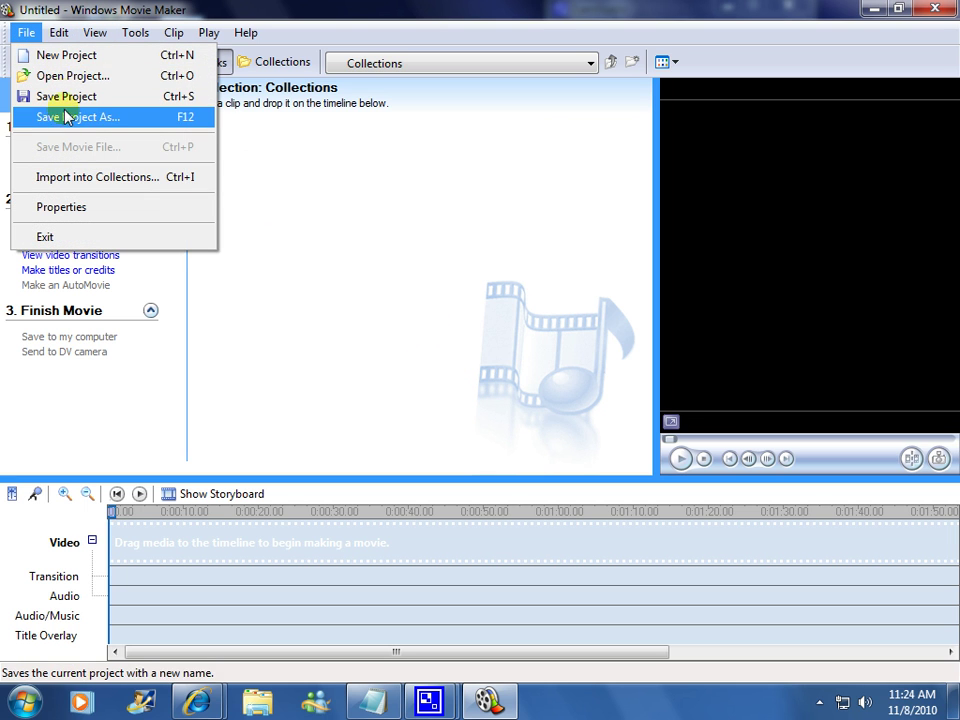
pyautogui.moveTo(66, 35)
pyautogui.click(229, 216)
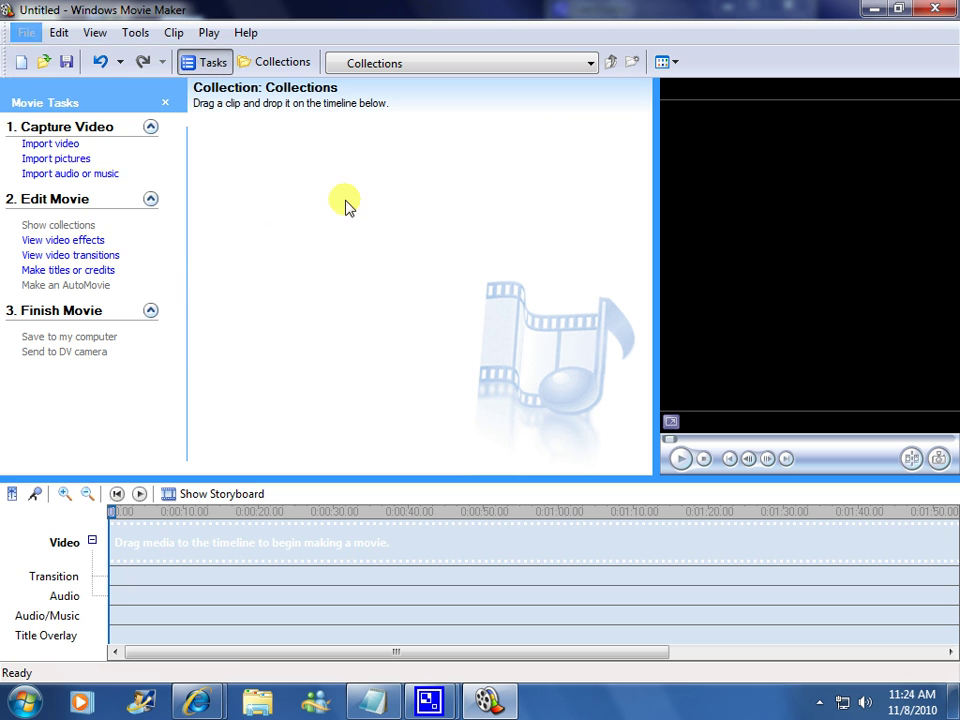
pyautogui.click(71, 158)
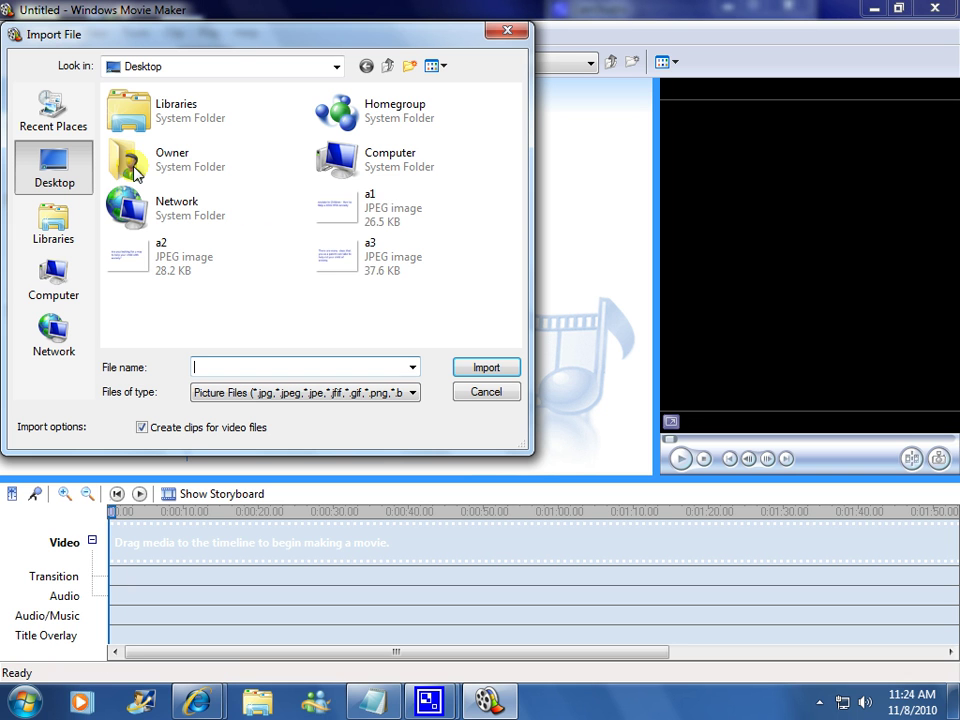
pyautogui.click(381, 216)
pyautogui.keyDown('ctrl'); pyautogui.click(378, 262); pyautogui.keyUp('ctrl')
pyautogui.keyDown('ctrl'); pyautogui.click(129, 261); pyautogui.keyUp('ctrl')
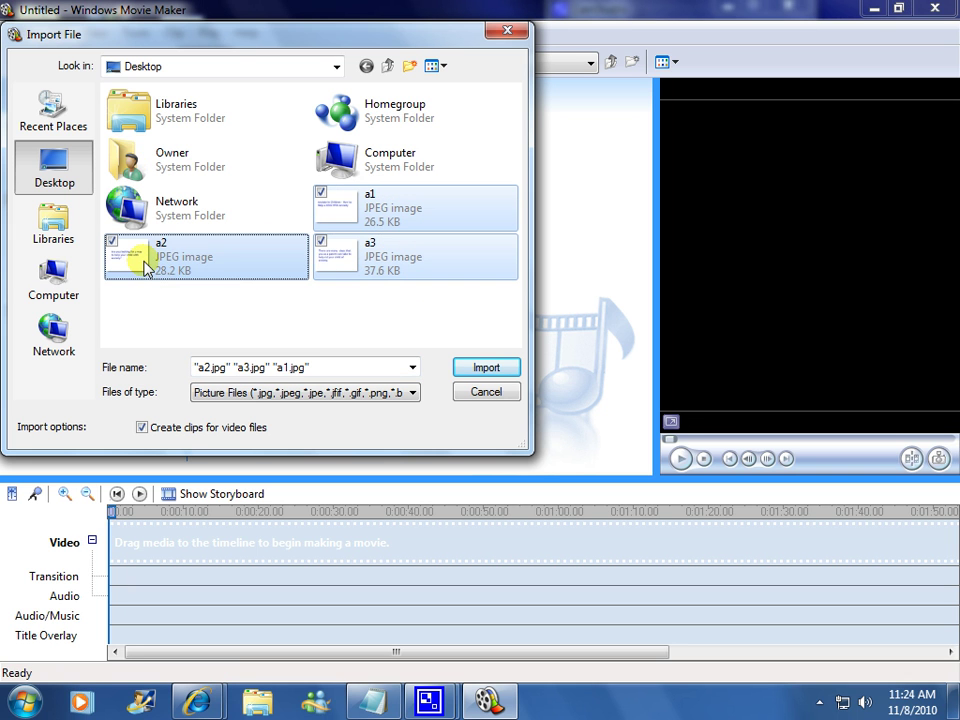
pyautogui.click(487, 368)
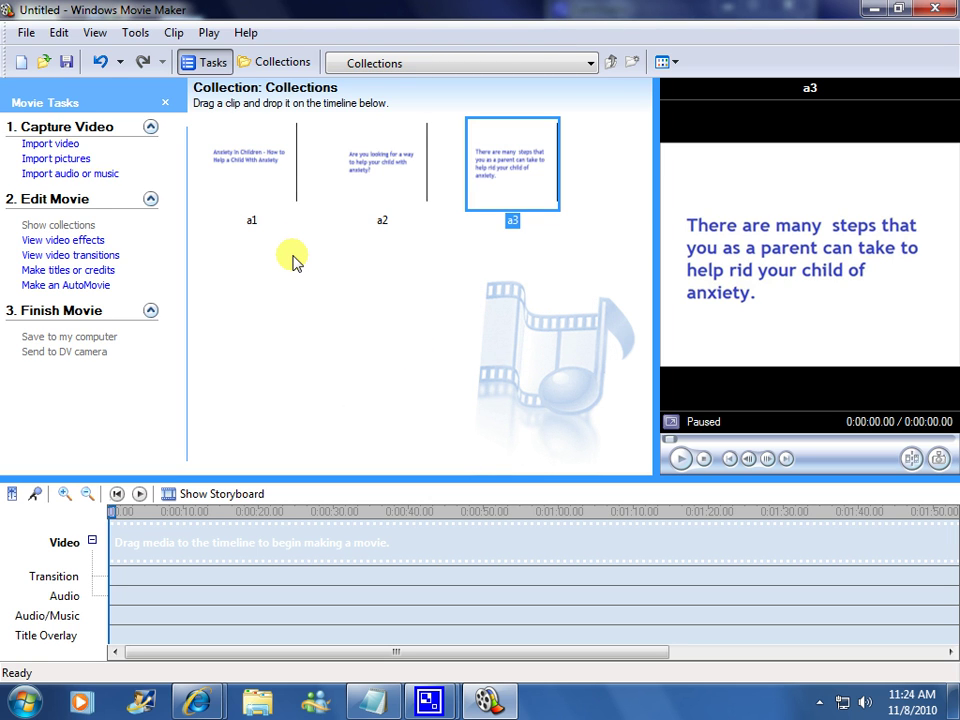
# - Place slides a1, a2 and a3 in order on the Video track, then preview a3
pyautogui.keyDown('ctrl'); pyautogui.click(246, 161); pyautogui.keyUp('ctrl')
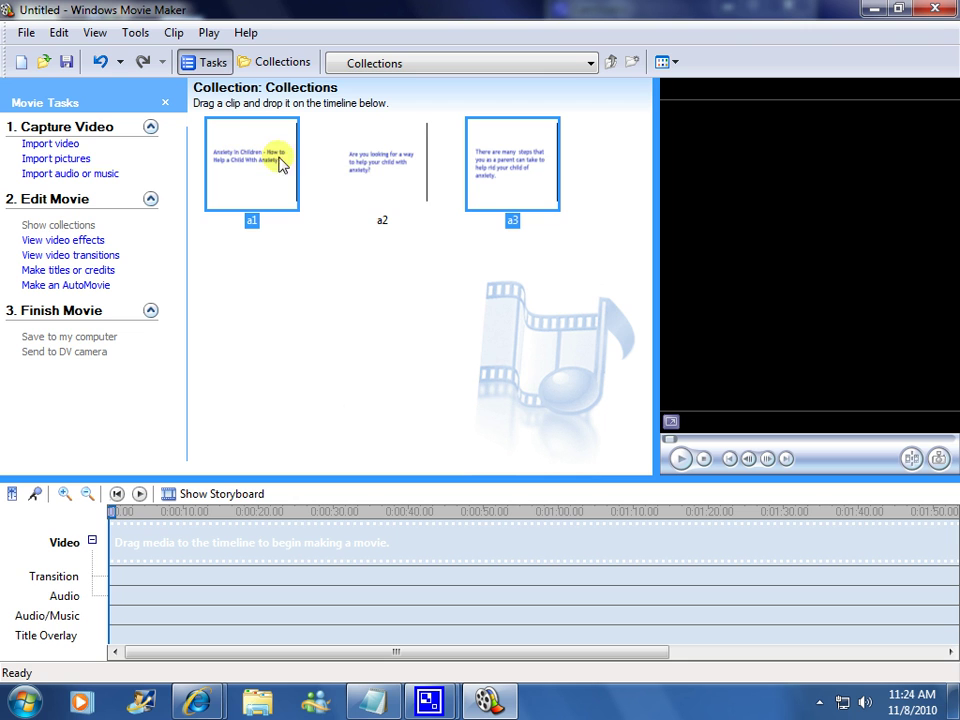
pyautogui.keyDown('ctrl'); pyautogui.click(360, 165); pyautogui.keyUp('ctrl')
pyautogui.moveTo(265, 182); pyautogui.dragTo(186, 556)
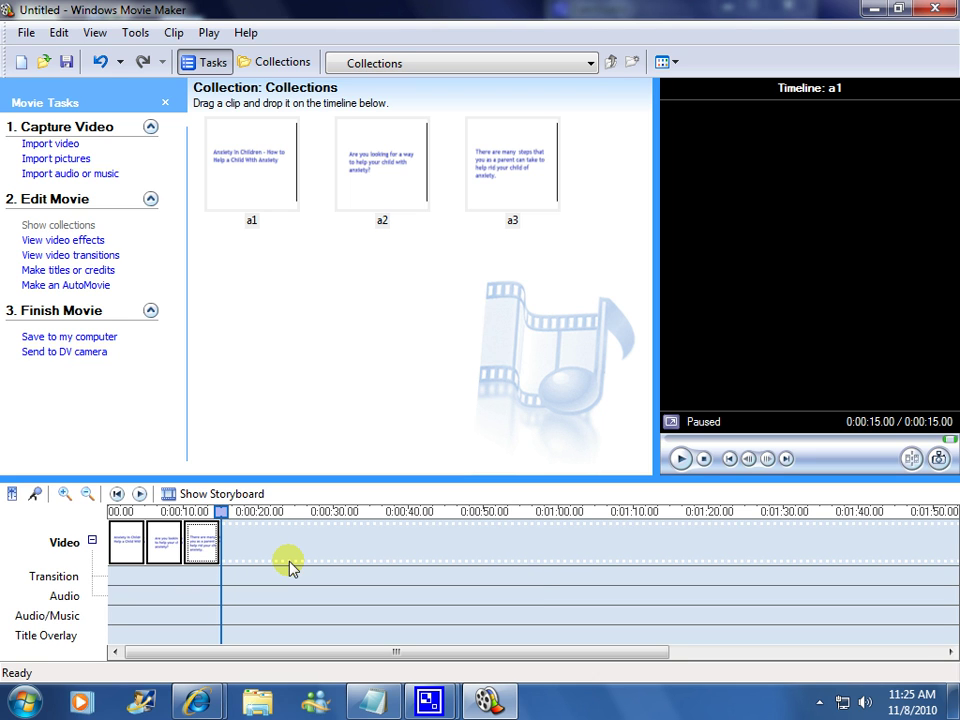
pyautogui.click(199, 545)
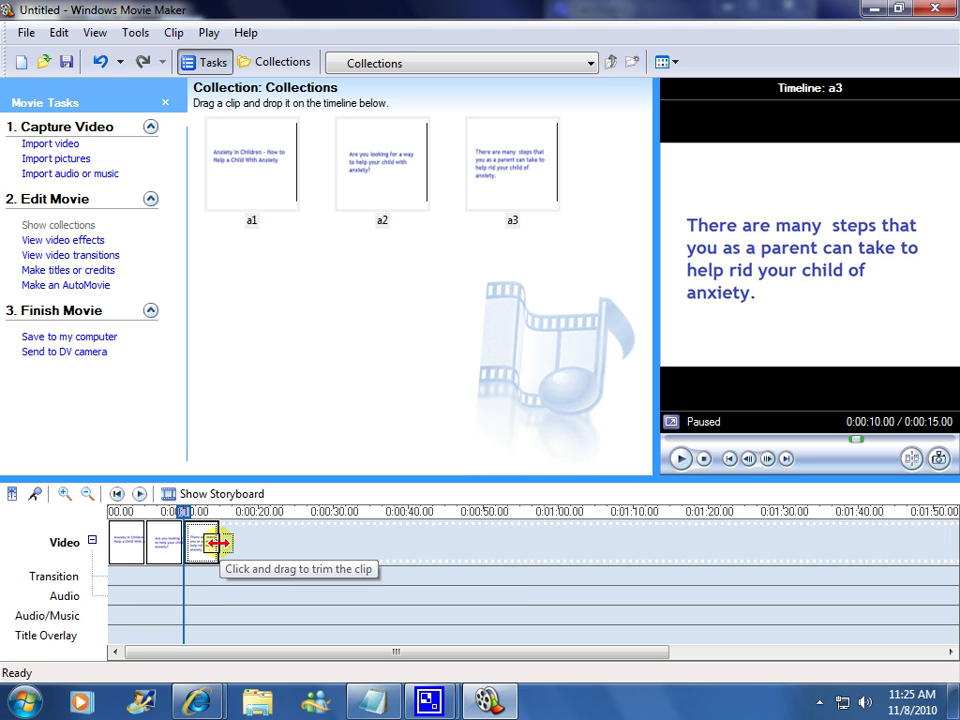
# - Drag slide a3's right trim handle until it lasts about 10 seconds
pyautogui.moveTo(217, 543); pyautogui.dragTo(383, 544)
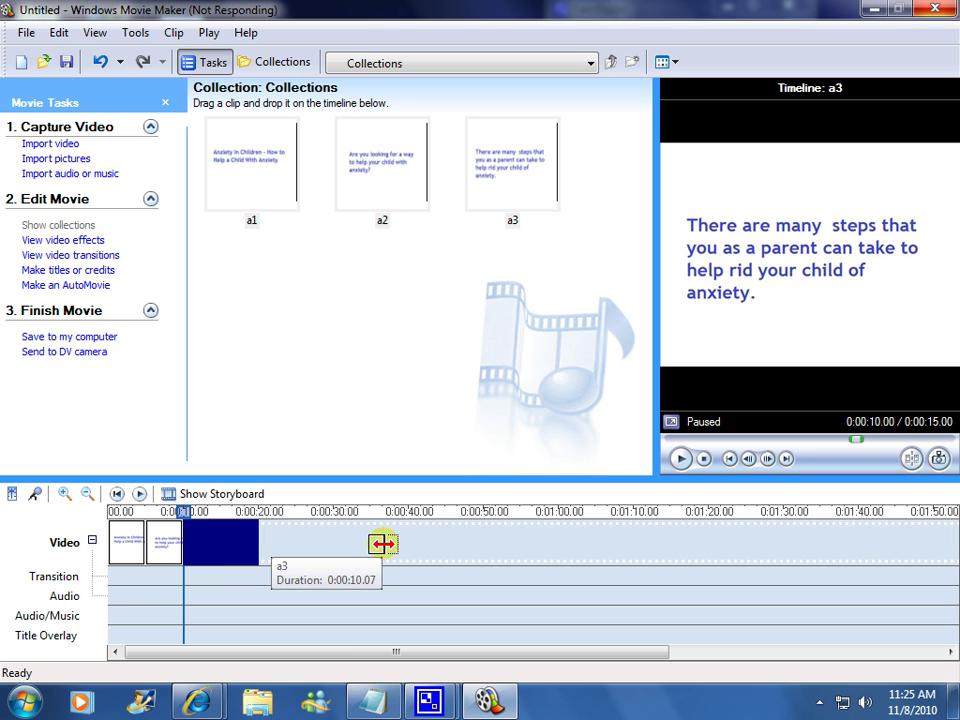
pyautogui.moveTo(383, 544); pyautogui.dragTo(218, 546)
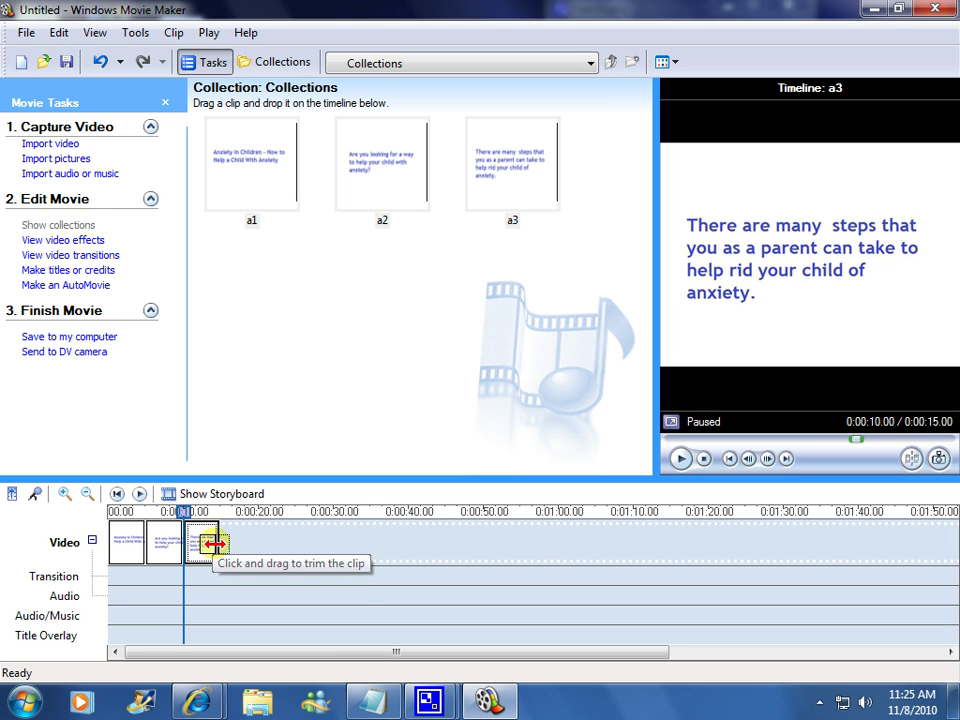
pyautogui.moveTo(213, 545); pyautogui.dragTo(250, 542)
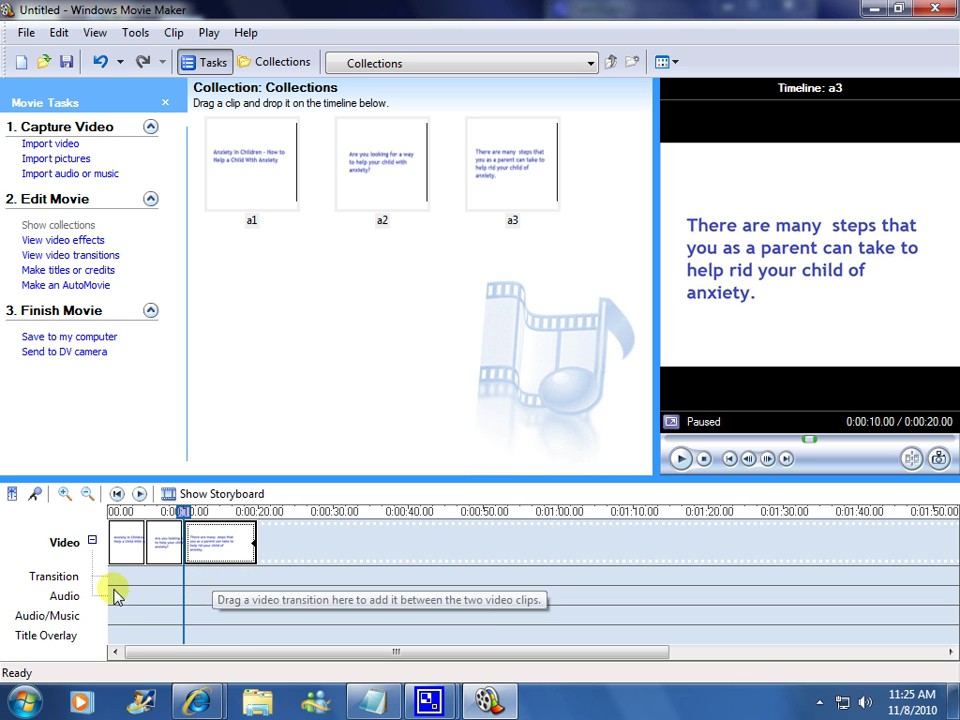
# - Preview slides a1, a2 and a3 in turn, ending back on a1
pyautogui.click(125, 560)
pyautogui.click(165, 545)
pyautogui.click(217, 548)
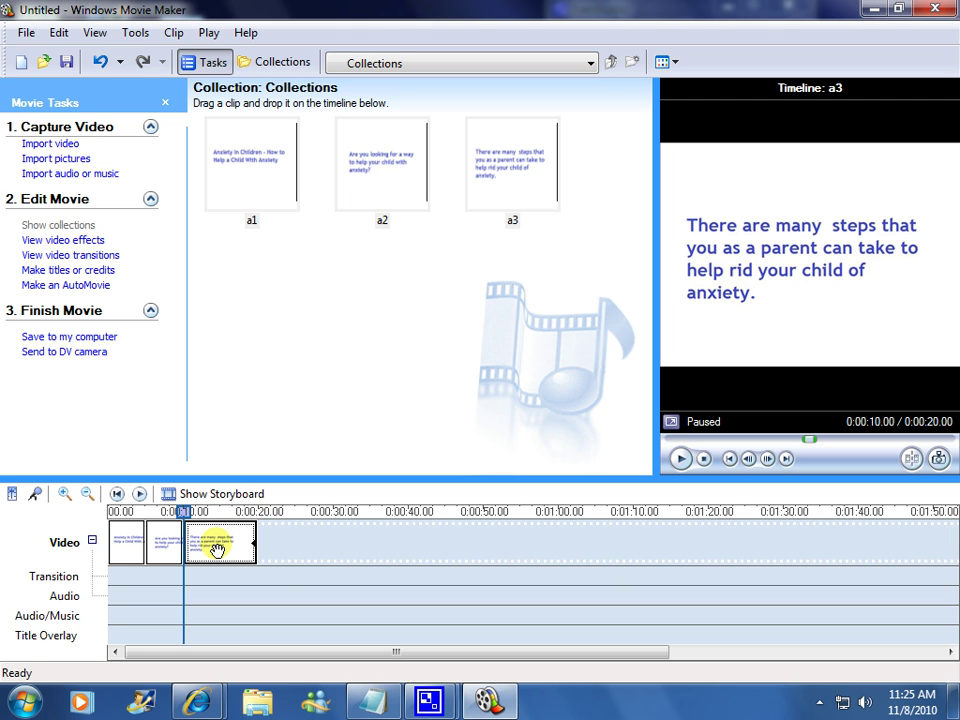
pyautogui.click(127, 546)
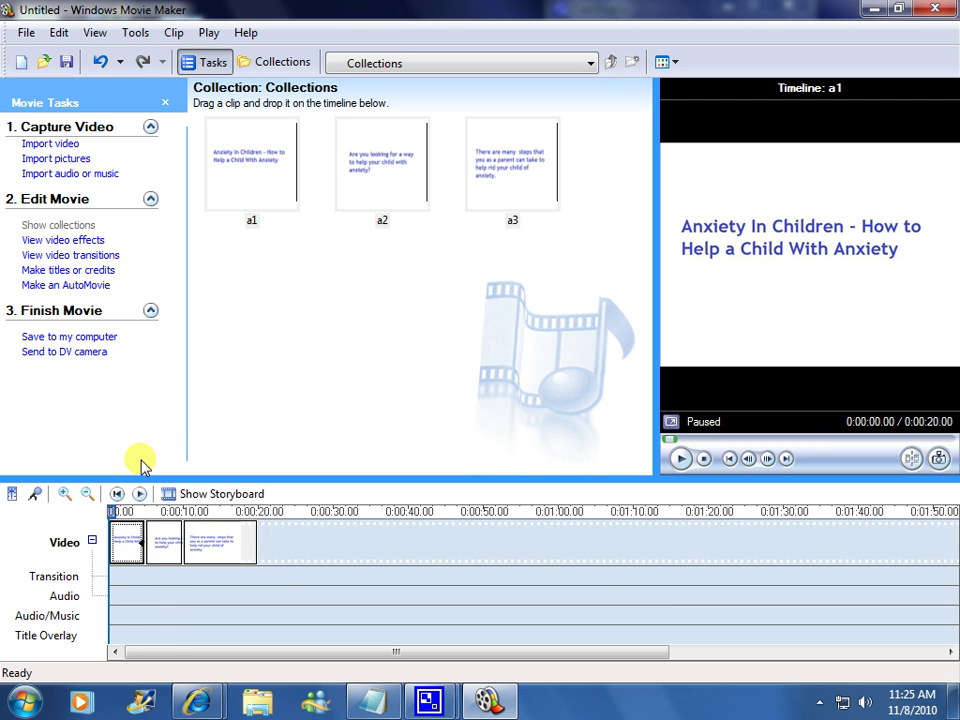
# - Pick the Checkerboard, Across transition from the Video Transitions gallery and preview it
pyautogui.click(117, 255)
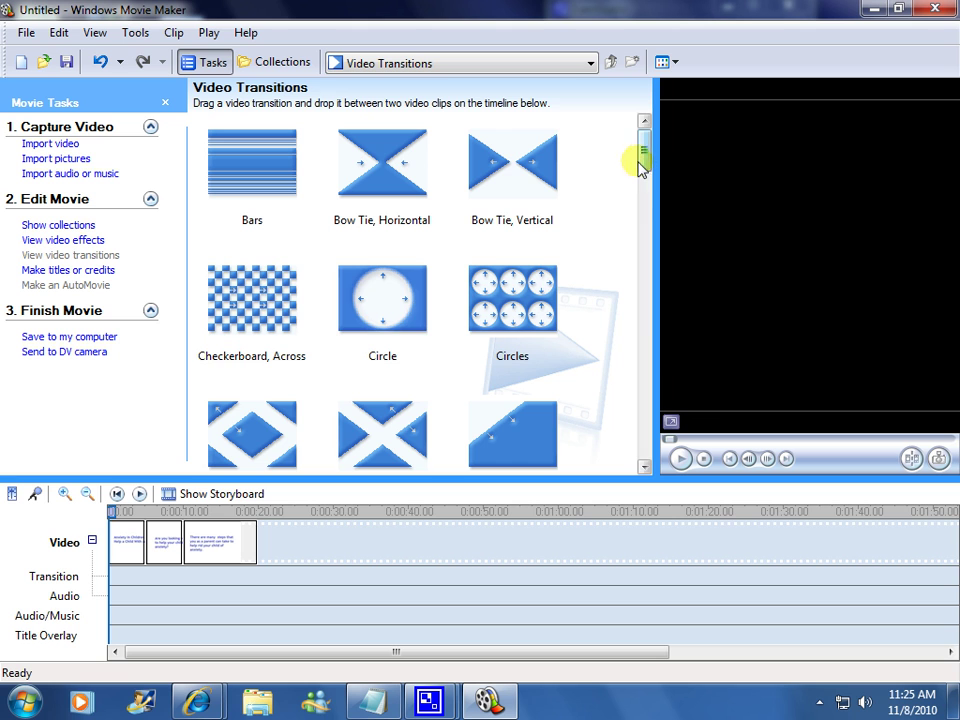
pyautogui.click(258, 292)
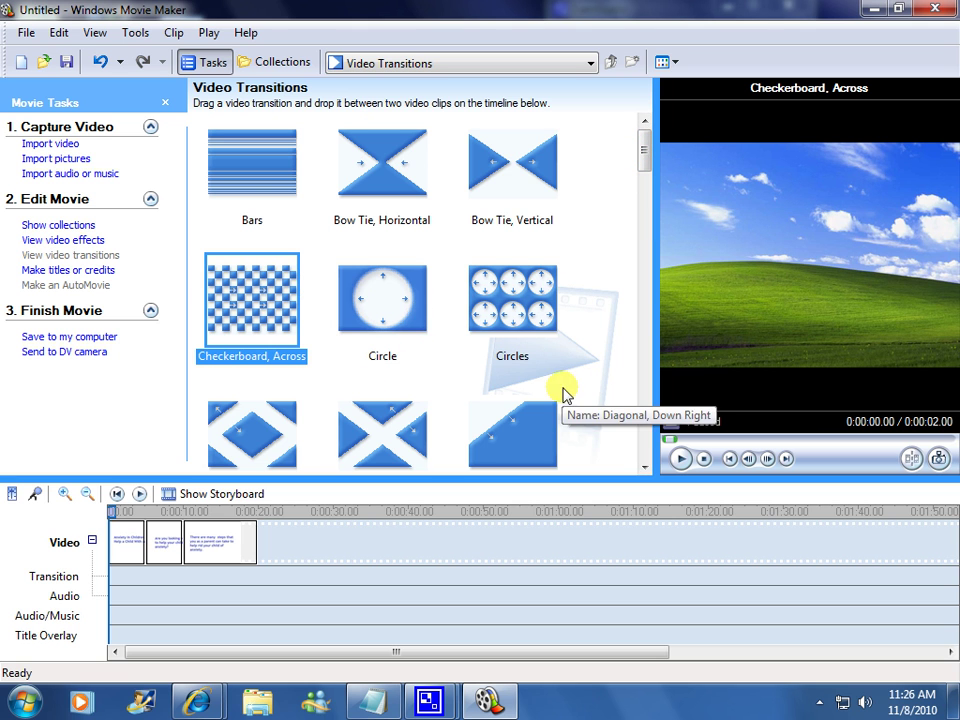
pyautogui.click(680, 459)
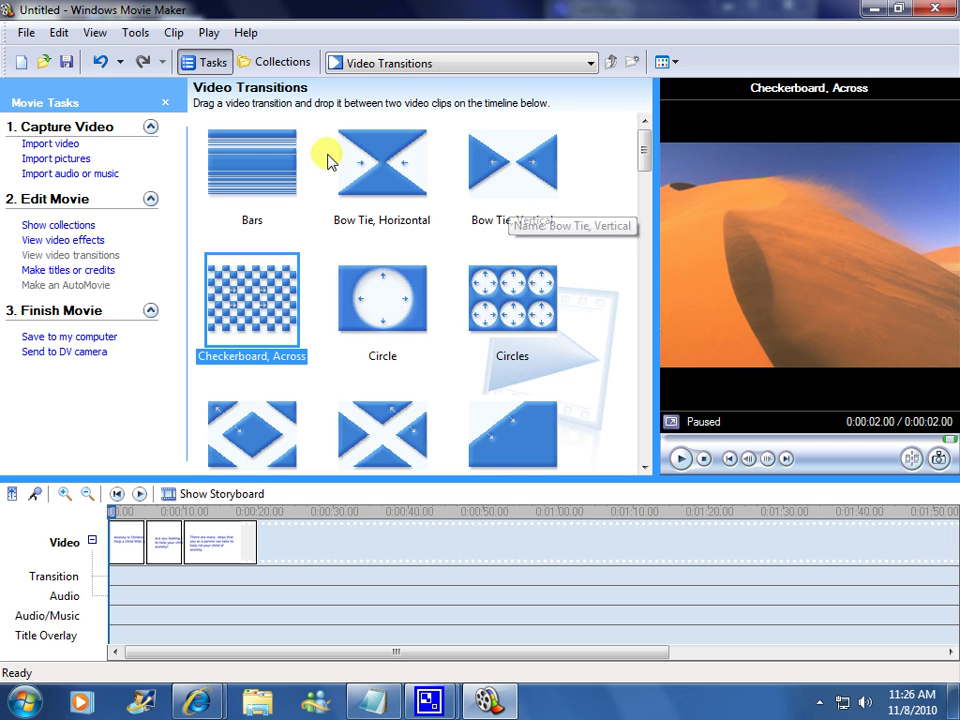
# - Add Checkerboard, Across between a1–a2 and a2–a3, then play the slideshow from a1
pyautogui.moveTo(240, 295)
pyautogui.mouseDown()
pyautogui.moveTo(221, 381)
pyautogui.moveTo(141, 531)
pyautogui.moveTo(154, 557)
pyautogui.moveTo(148, 543)
pyautogui.mouseUp()
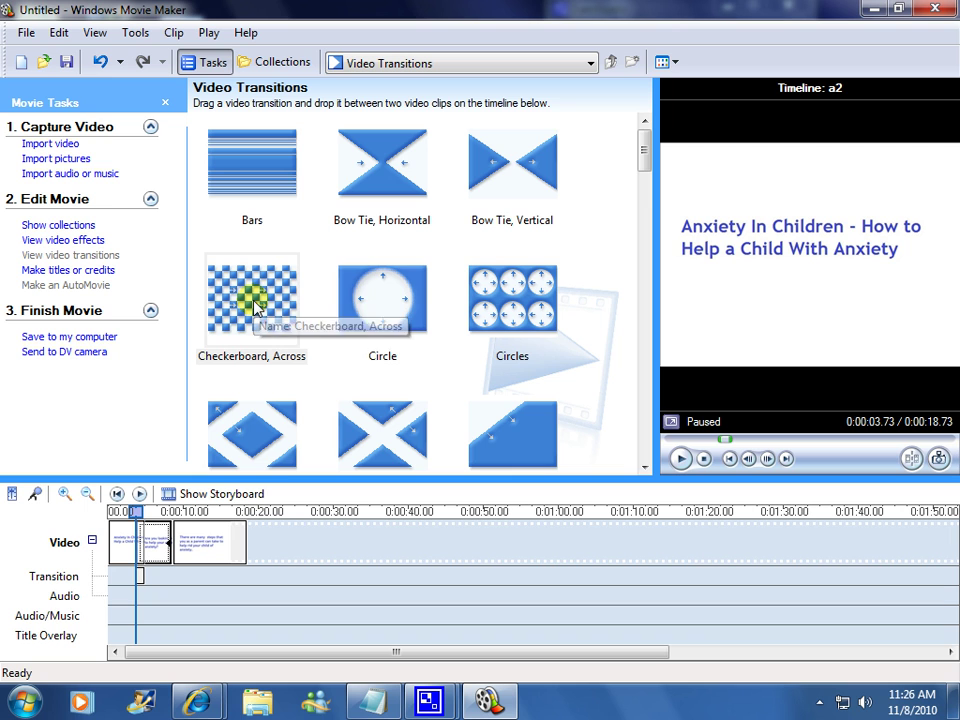
pyautogui.moveTo(253, 306)
pyautogui.mouseDown()
pyautogui.moveTo(242, 446)
pyautogui.moveTo(175, 553)
pyautogui.moveTo(172, 545)
pyautogui.mouseUp()
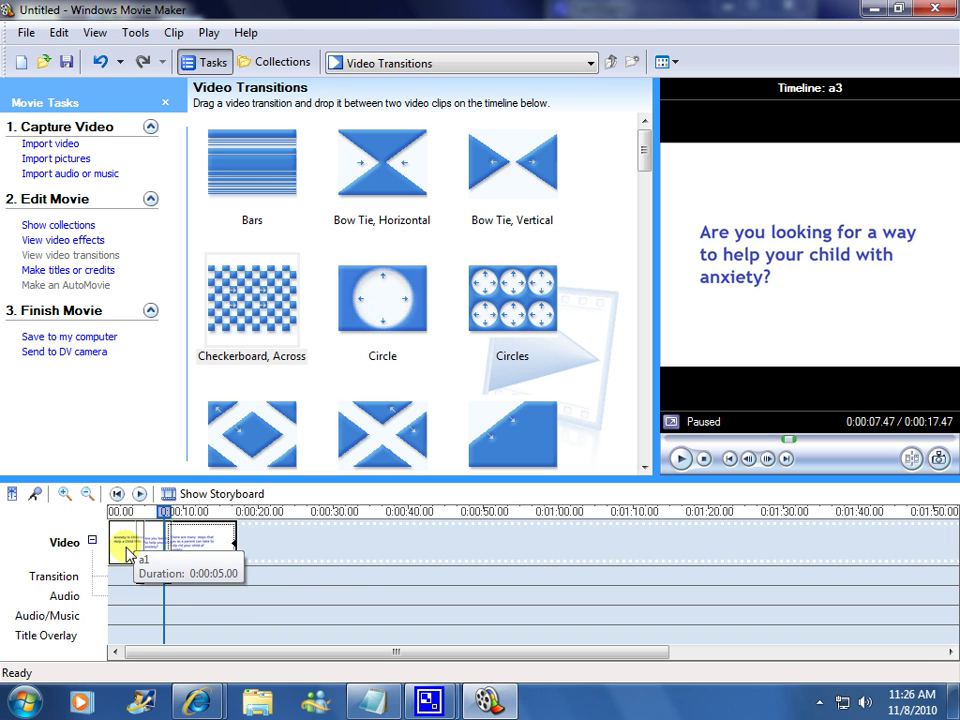
pyautogui.click(127, 548)
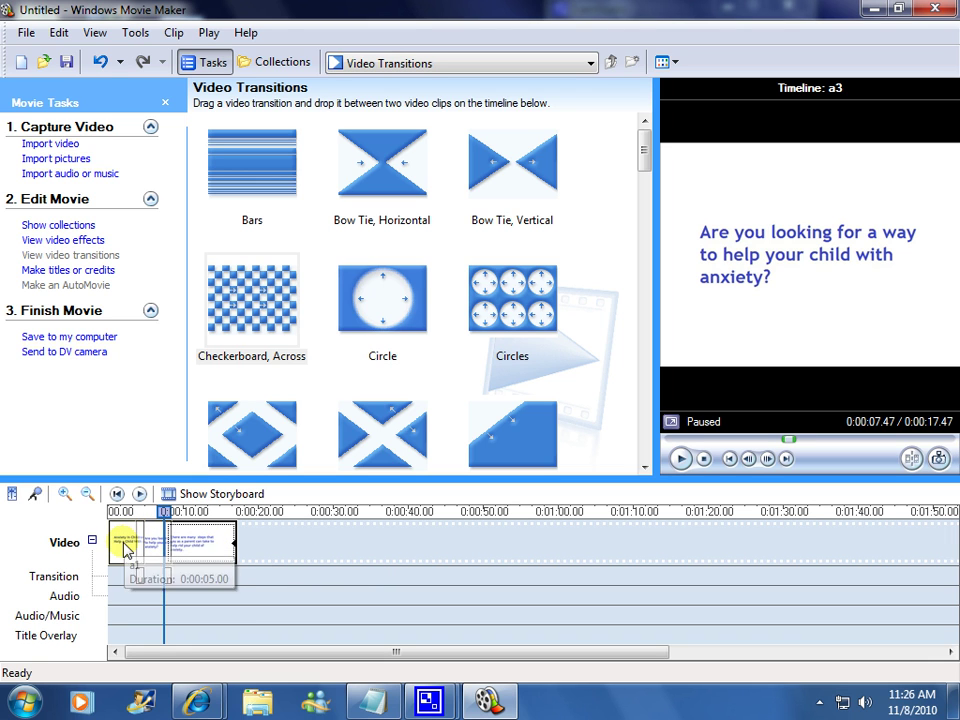
pyautogui.click(681, 459)
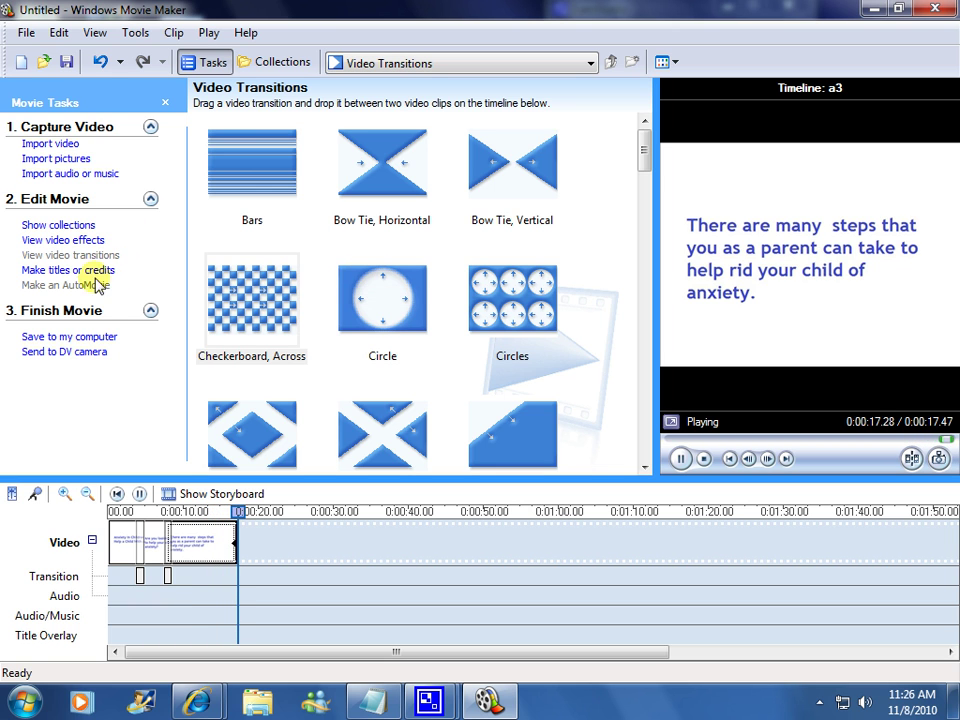
# - Preview the Fade In, From Black video effect, then return to slide a1
pyautogui.click(88, 241)
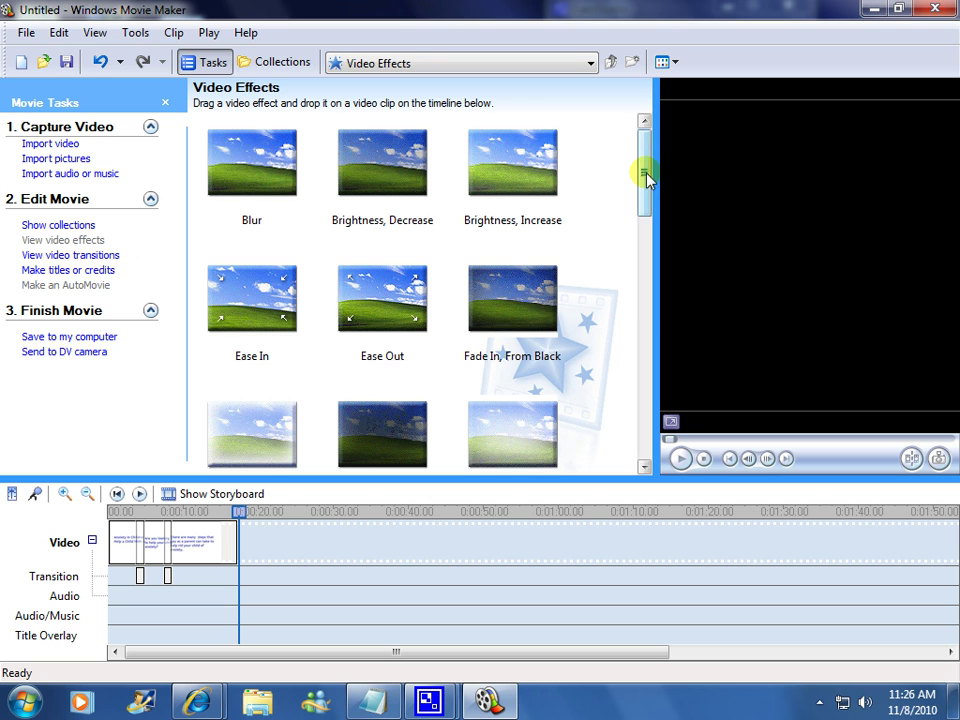
pyautogui.moveTo(647, 178); pyautogui.dragTo(645, 176)
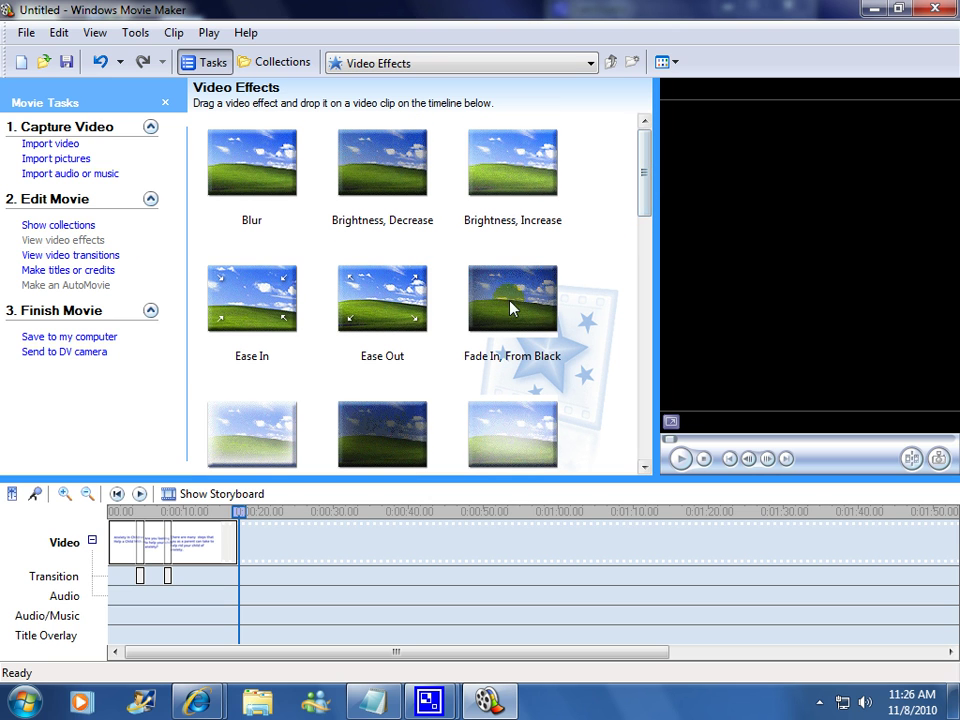
pyautogui.click(506, 305)
pyautogui.click(680, 458)
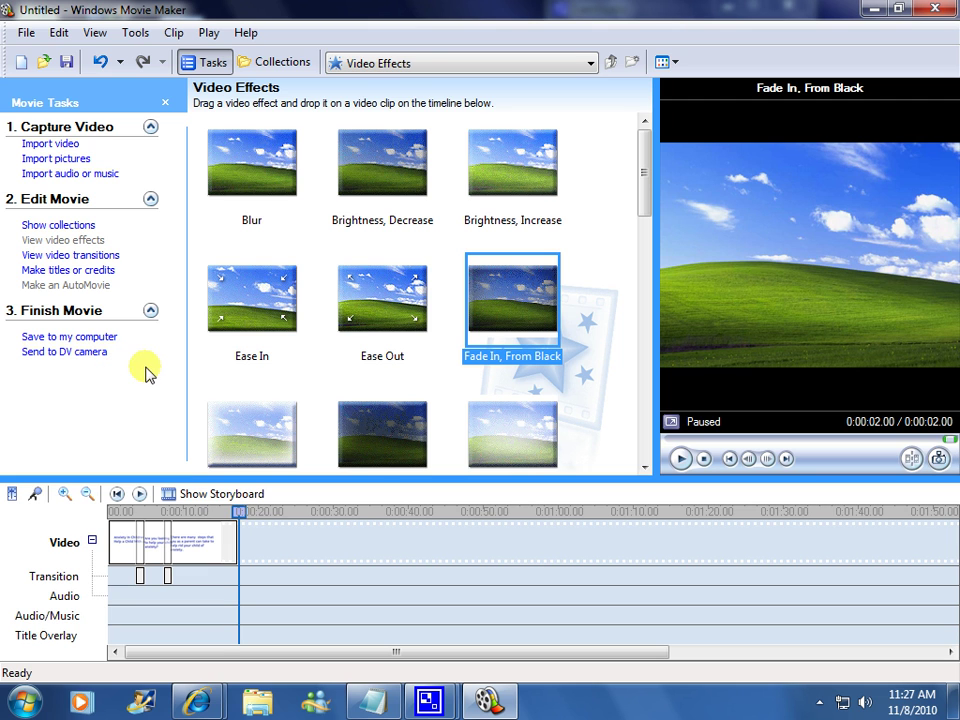
pyautogui.click(125, 553)
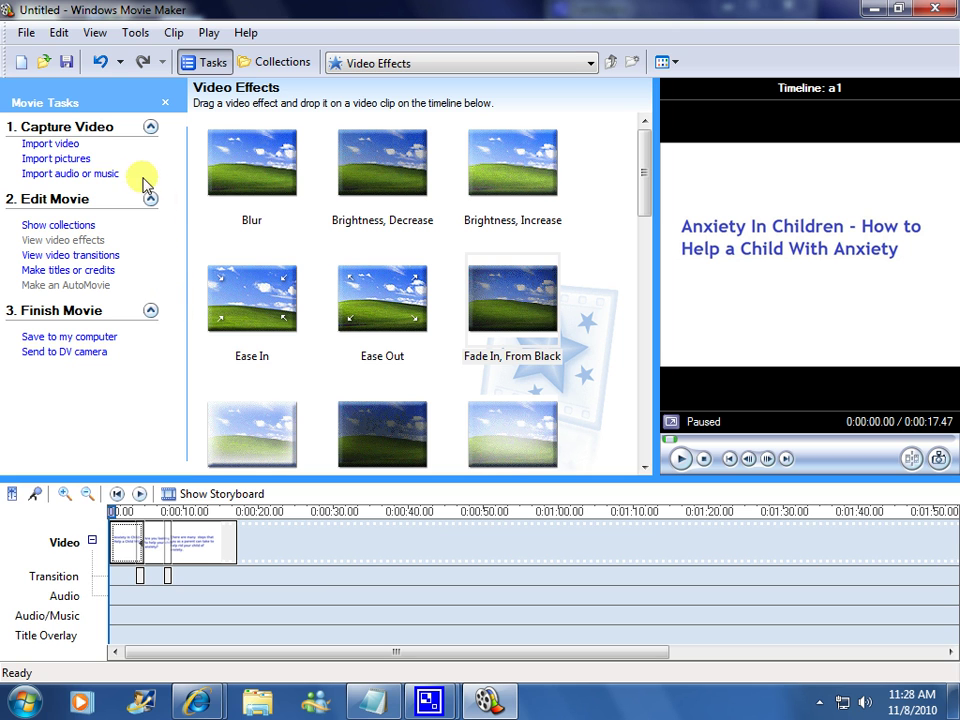
# - Import the music file clip_096 from the Import File list
pyautogui.click(62, 174)
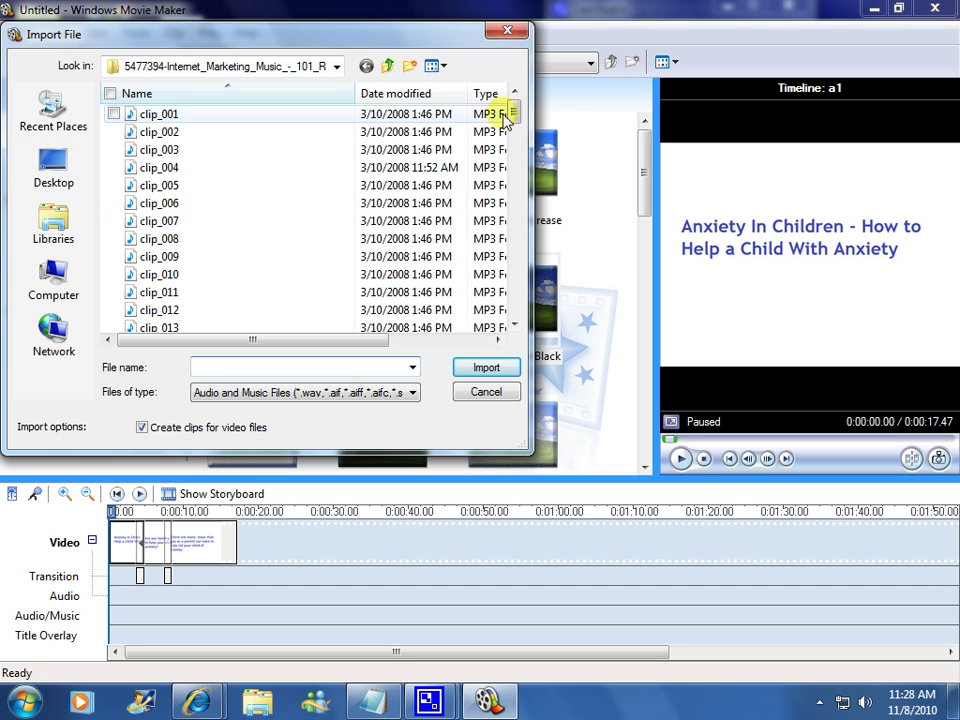
pyautogui.moveTo(514, 111); pyautogui.dragTo(486, 326)
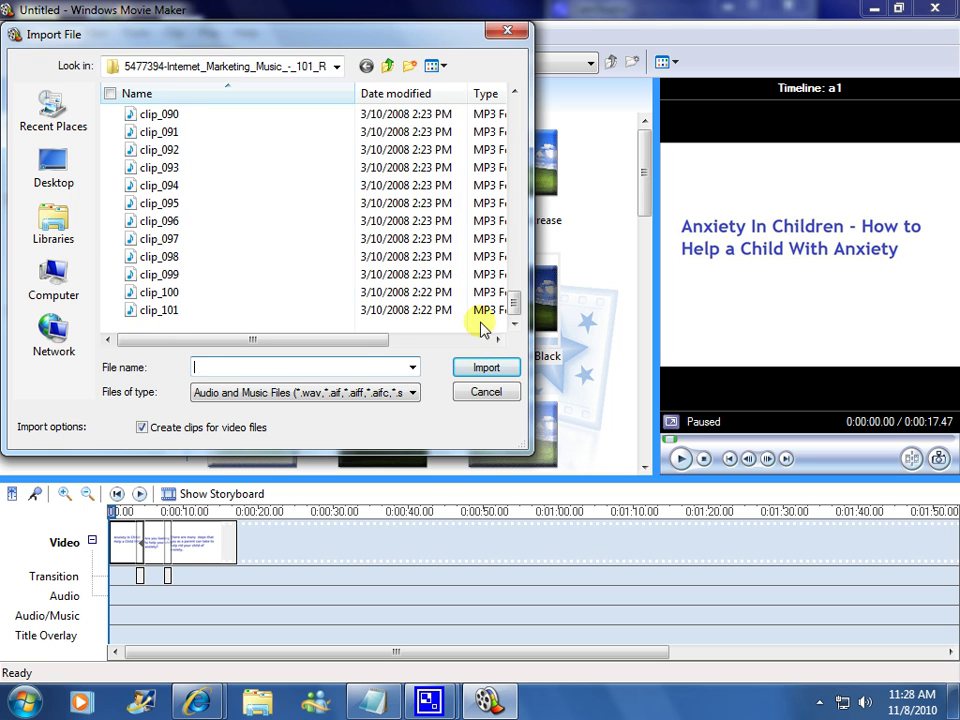
pyautogui.doubleClick(168, 221)
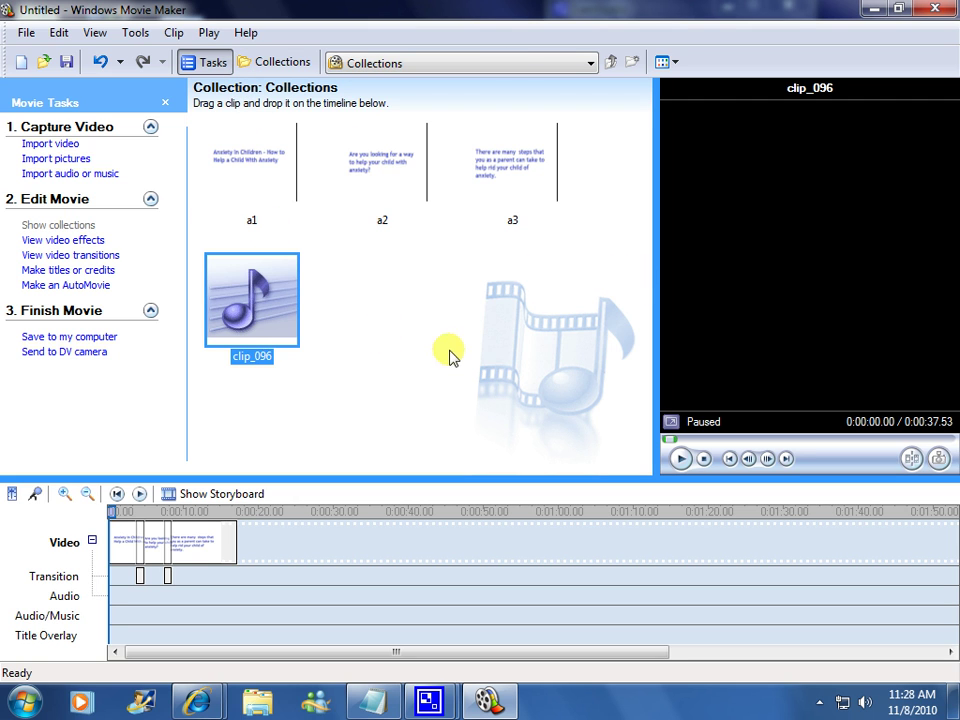
# - Put clip_096 on the Audio/Music track at 0:00 and trim it to 0:00:17.50
pyautogui.moveTo(249, 300)
pyautogui.mouseDown()
pyautogui.moveTo(225, 476)
pyautogui.moveTo(197, 557)
pyautogui.moveTo(138, 565)
pyautogui.moveTo(191, 566)
pyautogui.moveTo(126, 615)
pyautogui.mouseUp()
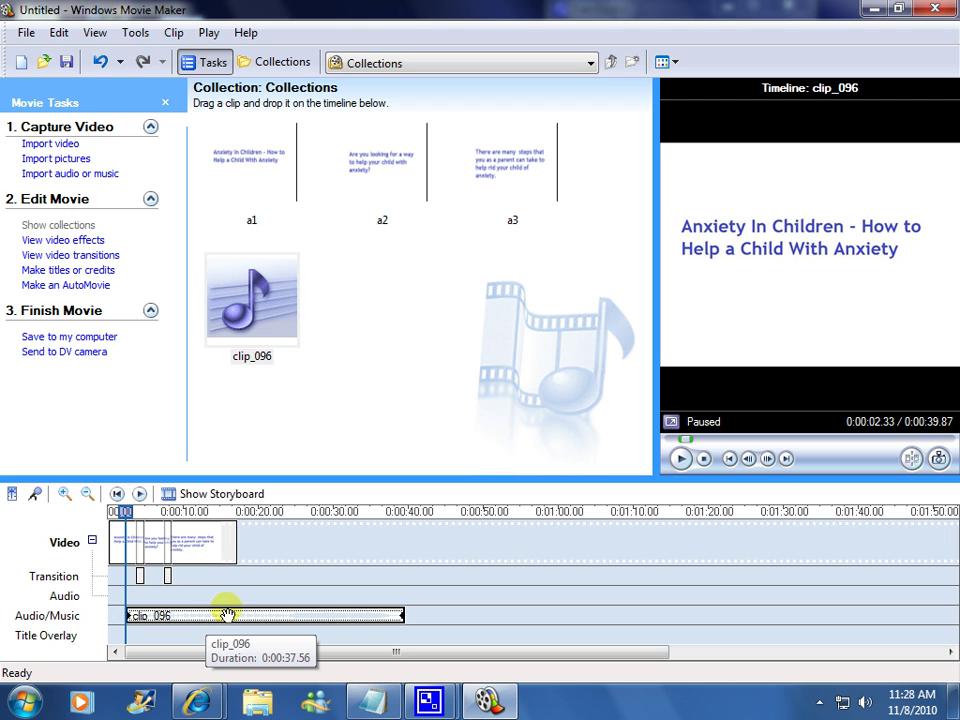
pyautogui.moveTo(226, 614); pyautogui.dragTo(174, 614)
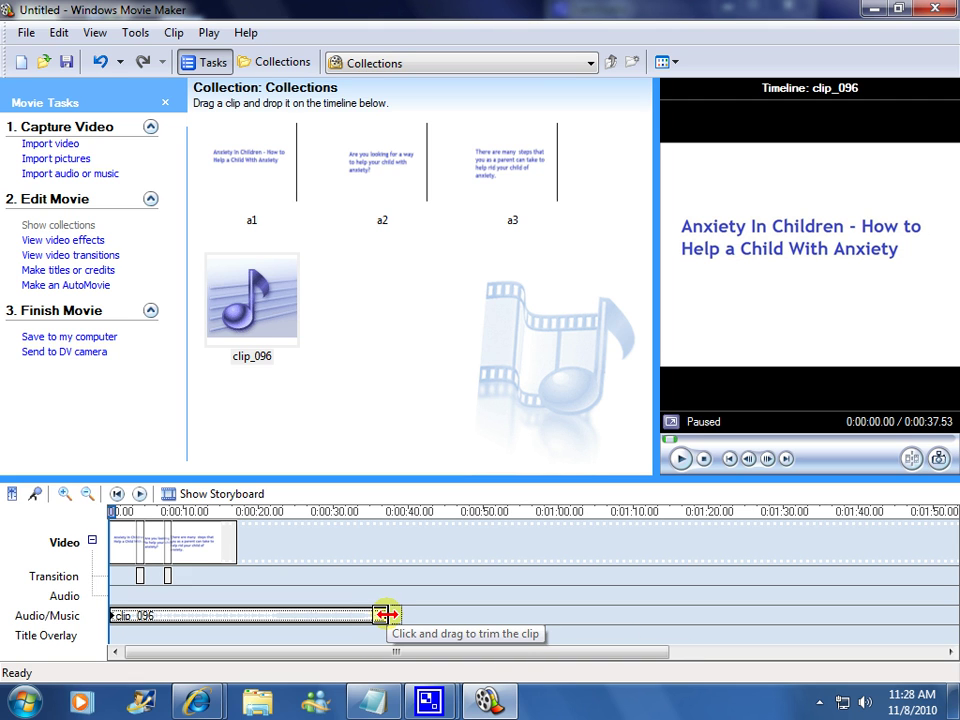
pyautogui.moveTo(381, 614); pyautogui.dragTo(234, 615)
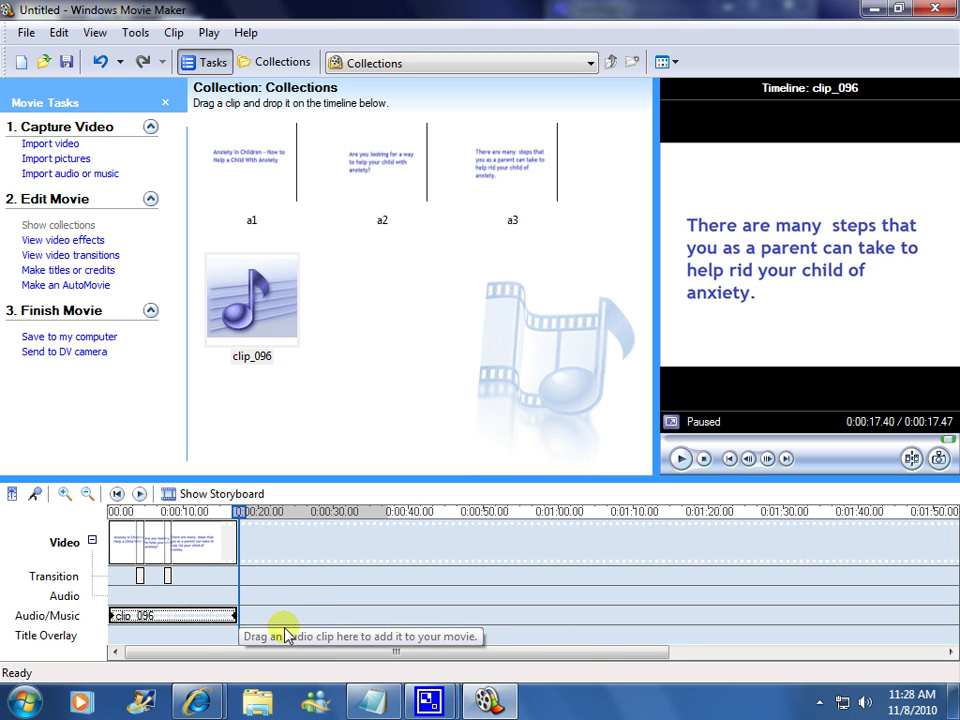
# - Apply Fade Out to the clip_096 music clip on the timeline
pyautogui.rightClick(214, 618)
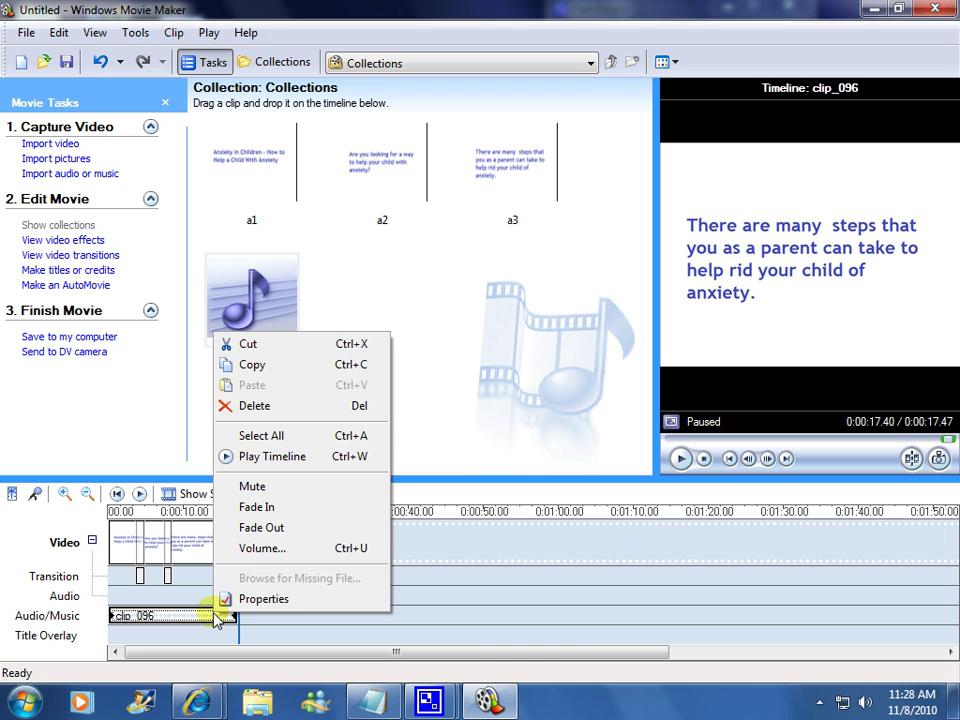
pyautogui.click(262, 527)
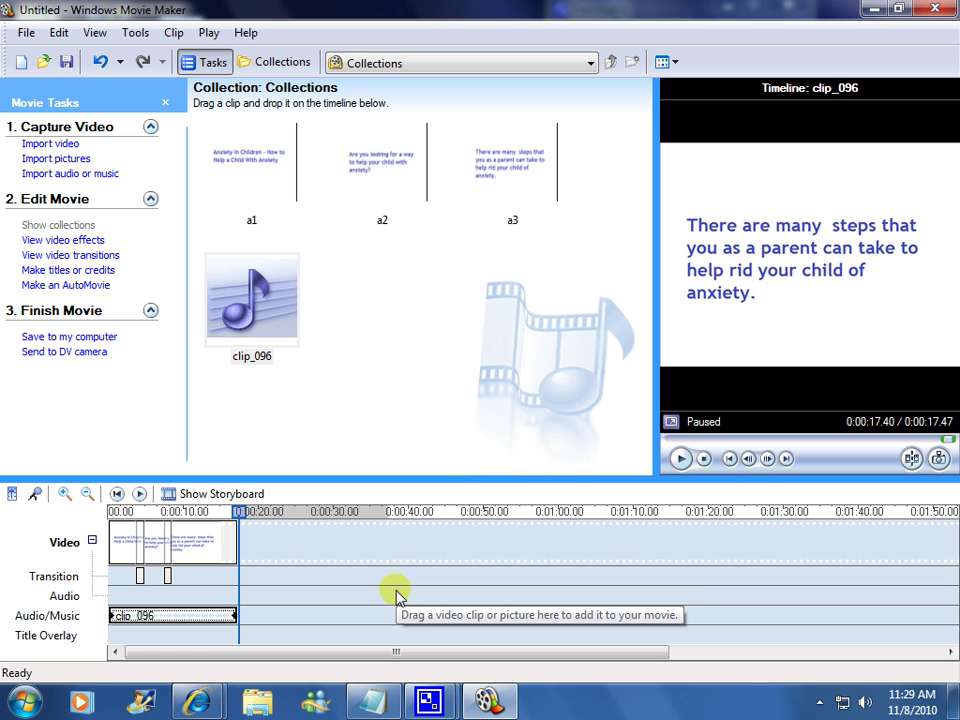
# - Choose Save to my computer, name the movie 'article', and go on to Movie Setting
pyautogui.click(87, 338)
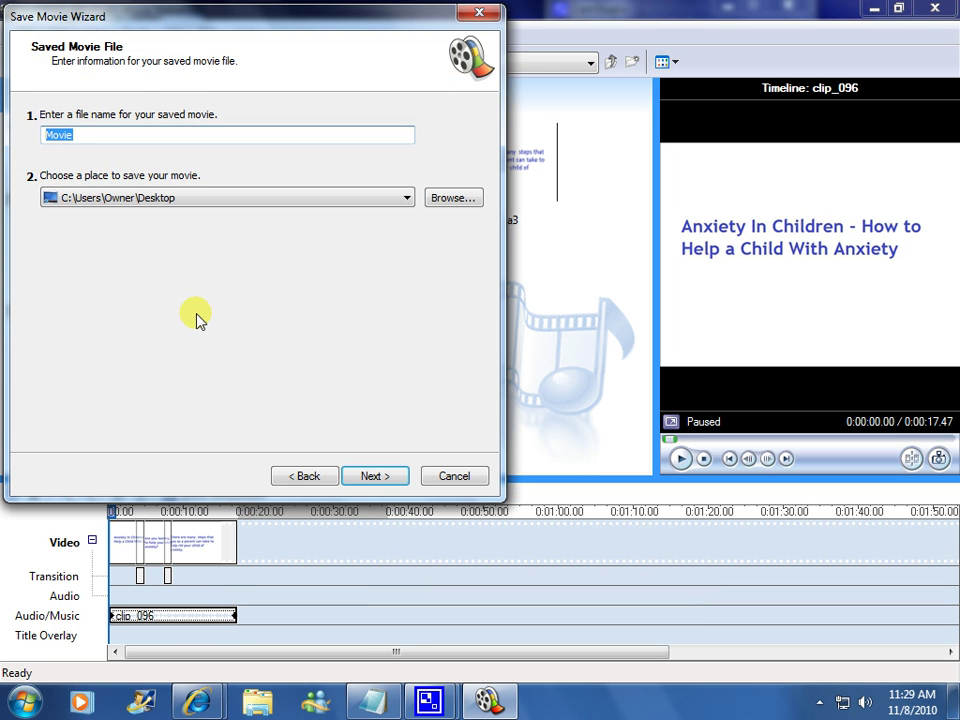
pyautogui.click(78, 136)
pyautogui.moveTo(78, 136); pyautogui.dragTo(26, 133)
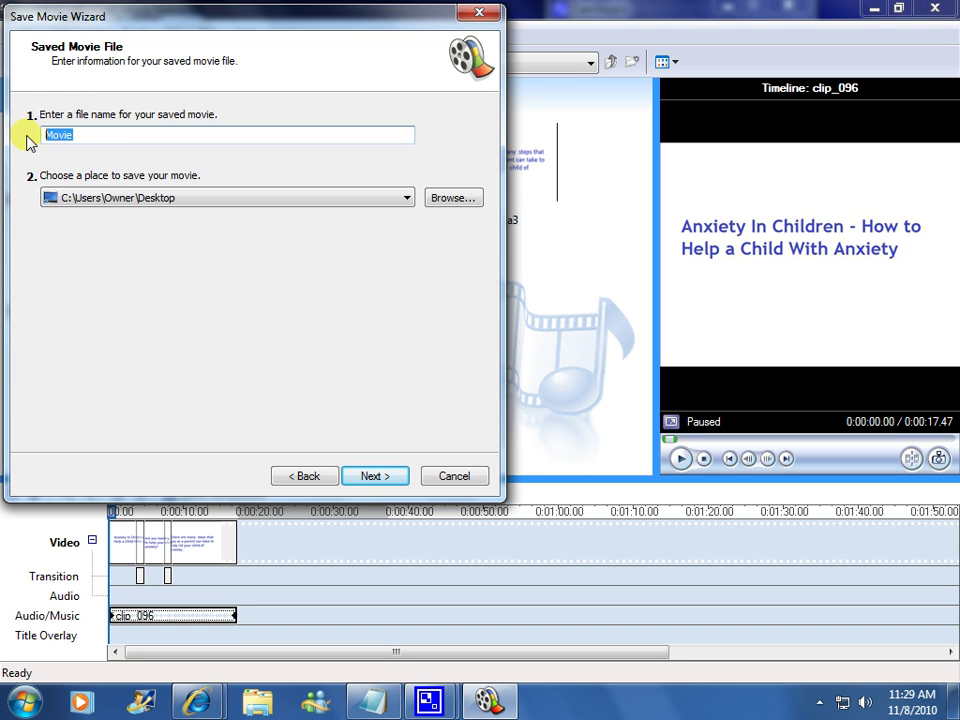
pyautogui.write('article')
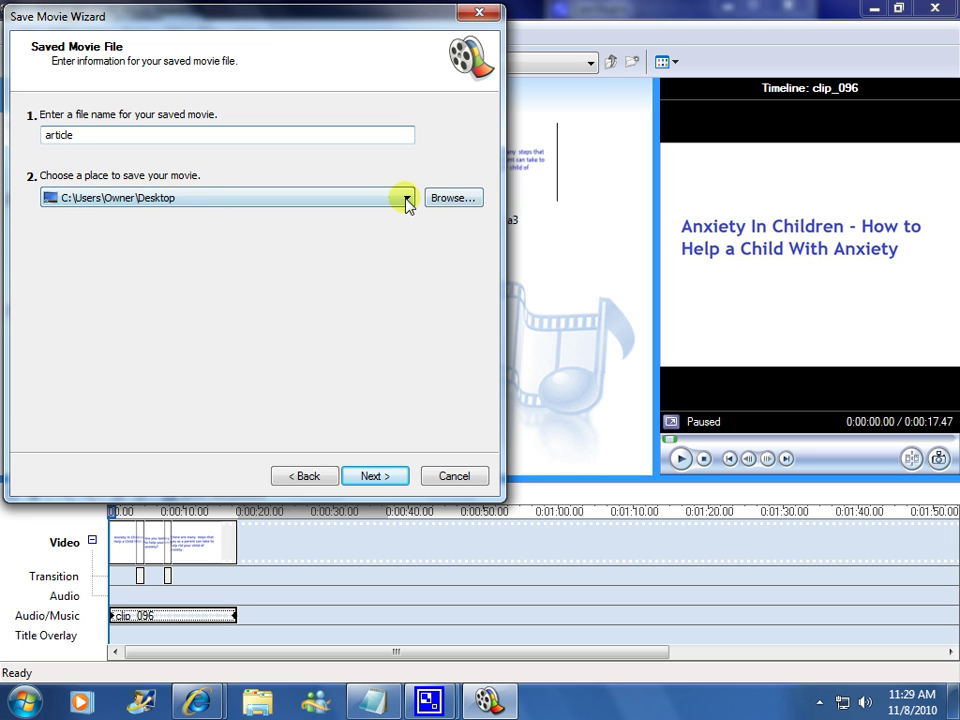
pyautogui.click(373, 476)
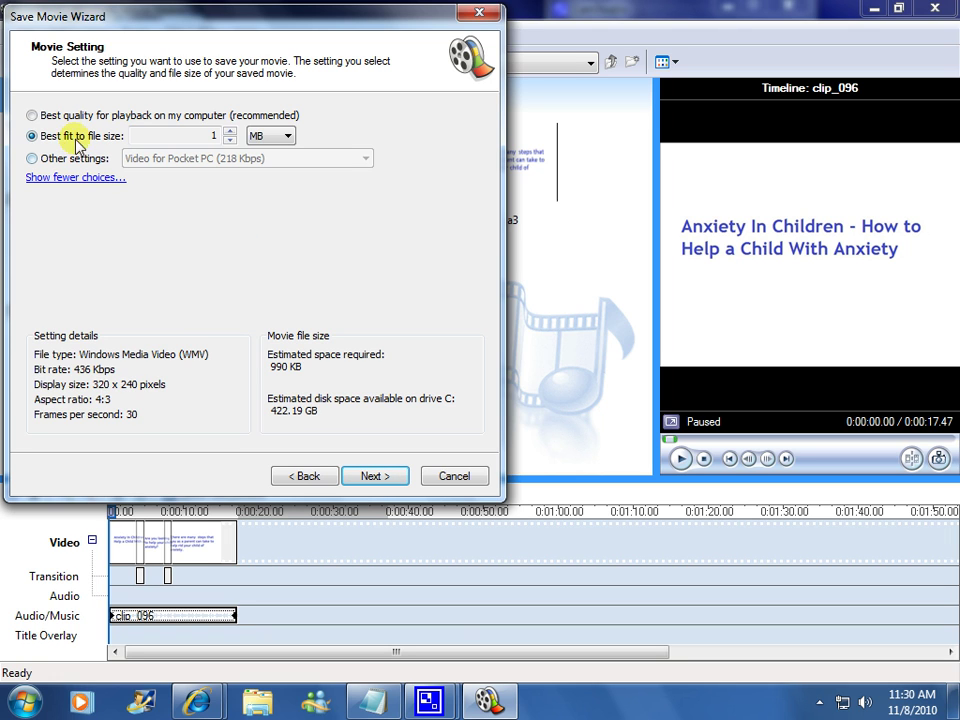
# - Save 'article' at Best quality for playback on my computer and play it back
pyautogui.click(33, 115)
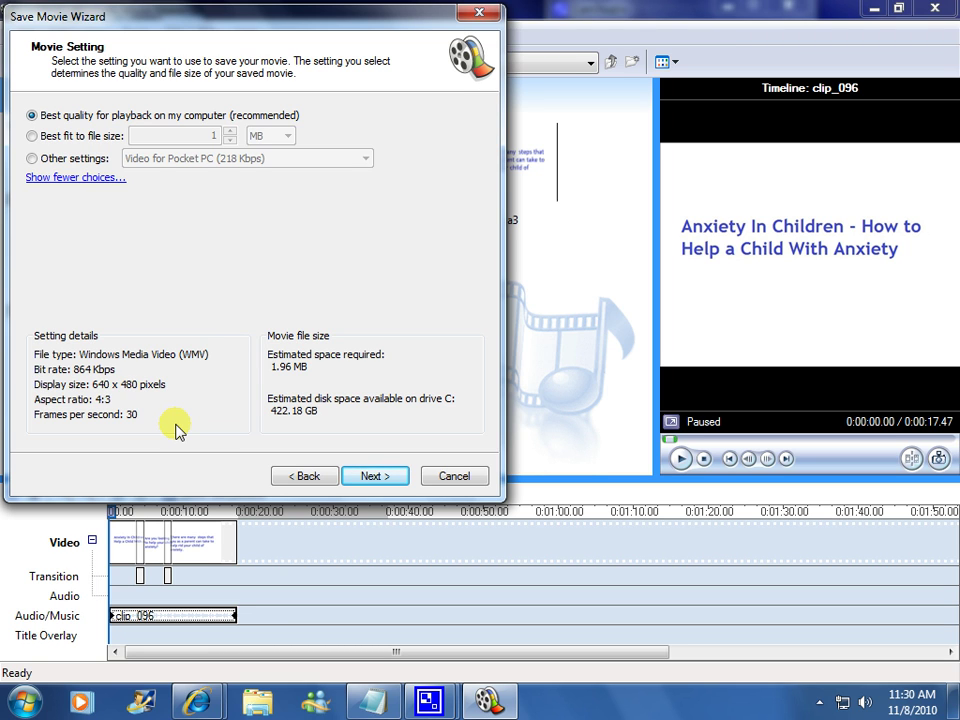
pyautogui.click(372, 478)
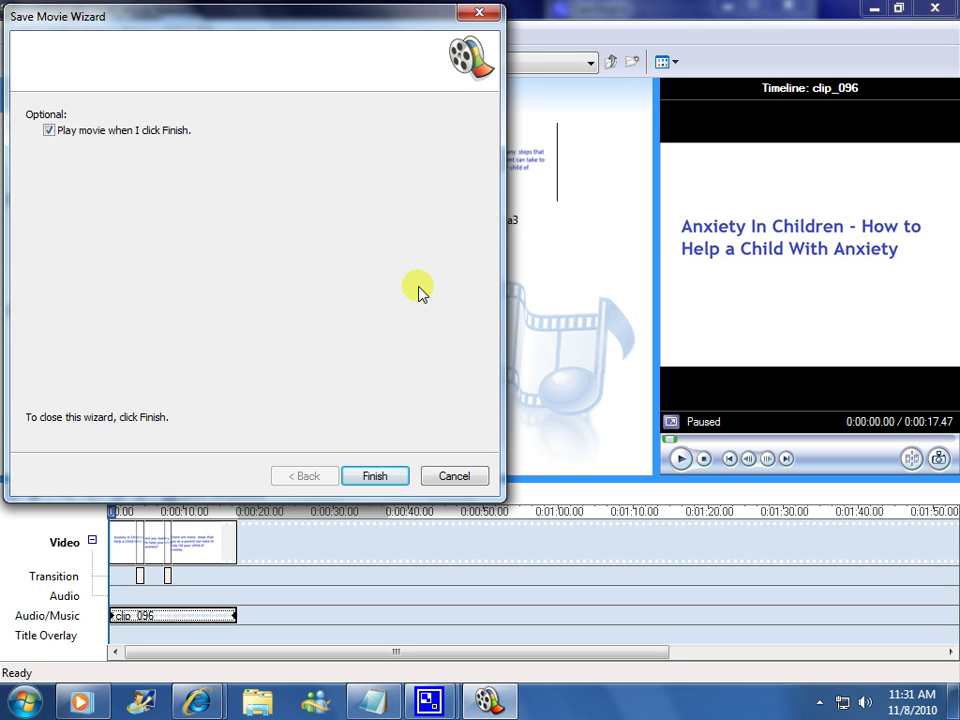
pyautogui.press('Return')
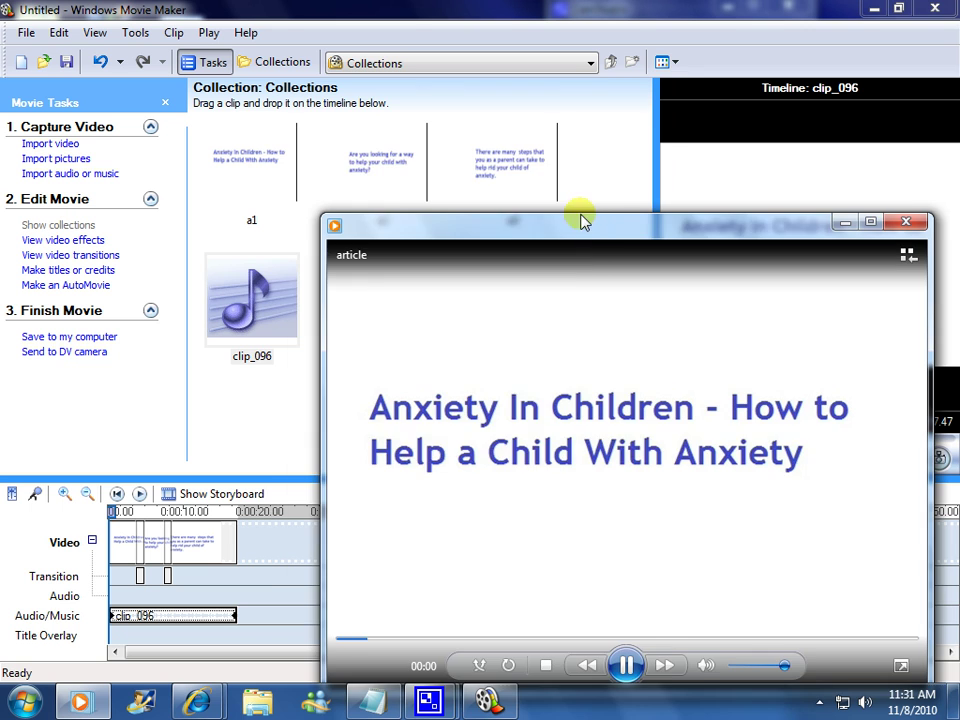
pyautogui.moveTo(579, 214); pyautogui.dragTo(529, 113)
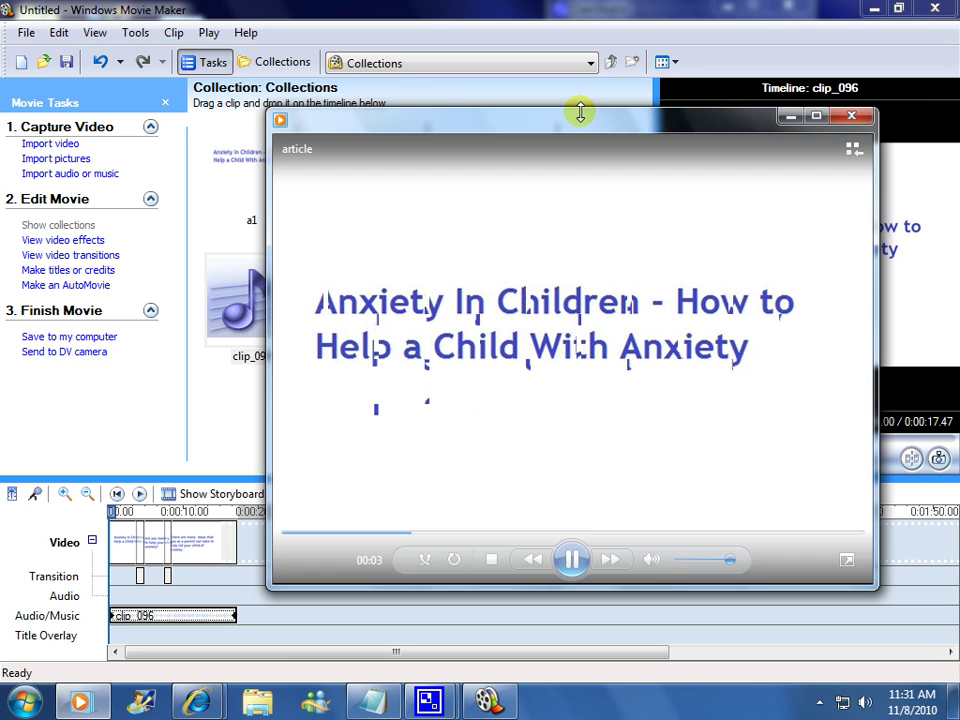